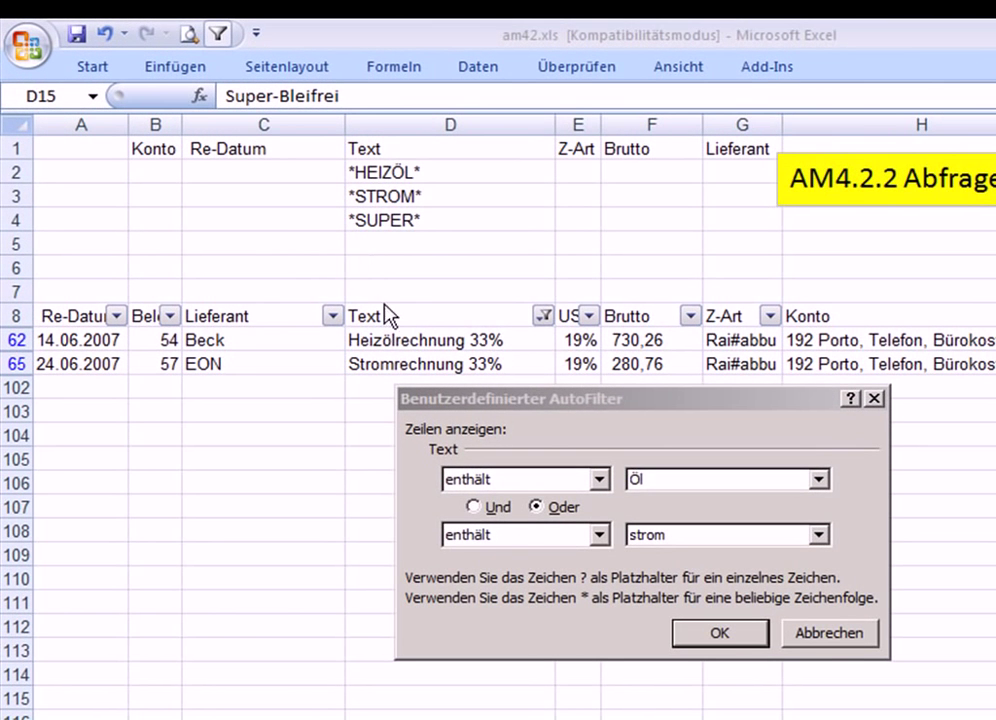
Cancel the custom Öl-or-Strom AutoFilter dialog, keeping the Heizölrechnung and Stromrechnung rows filtered
{"action": "left_click", "coordinate": [398, 349]}
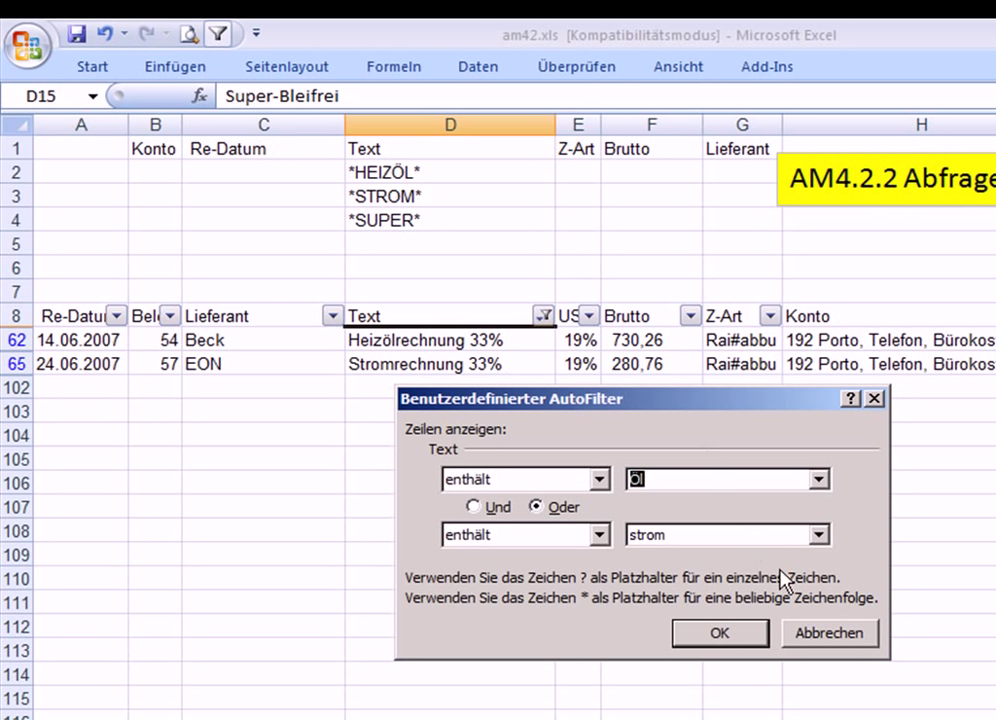
{"action": "left_click", "coordinate": [826, 636]}
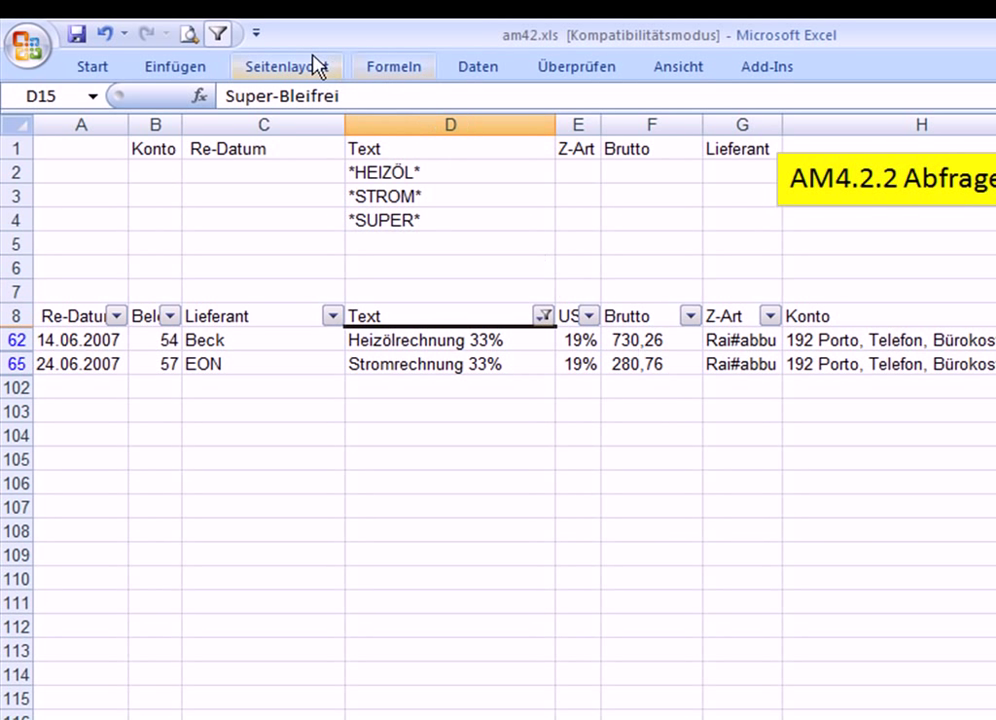
Turn off AutoFilter so all invoice rows show, then check the Super-Bleifrei entries
{"action": "left_click", "coordinate": [218, 36]}
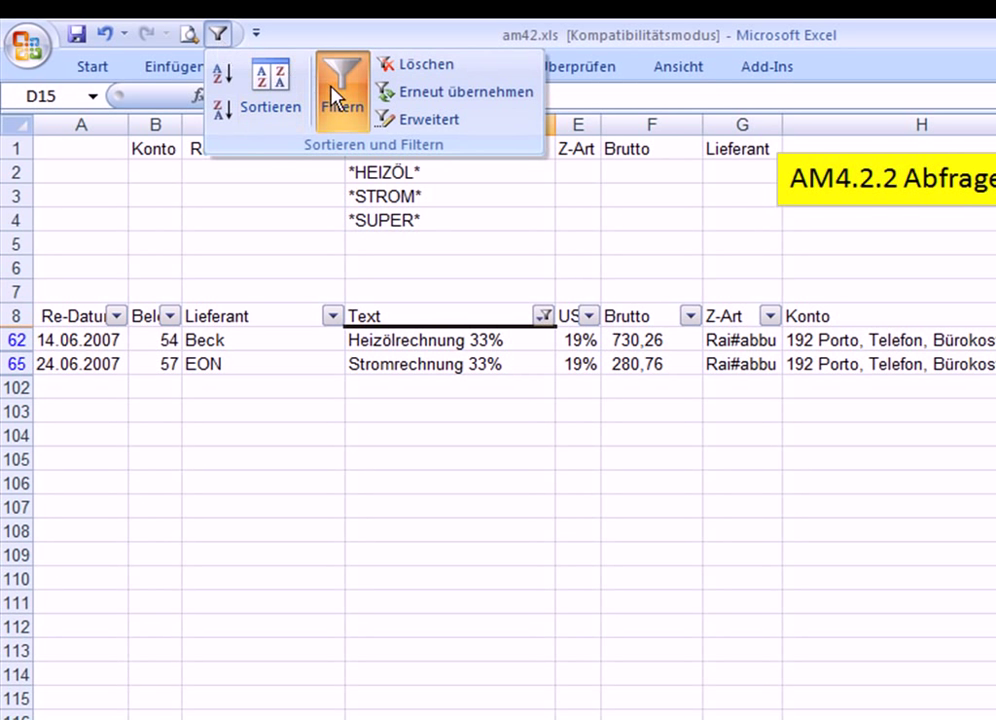
{"action": "left_click", "coordinate": [333, 92]}
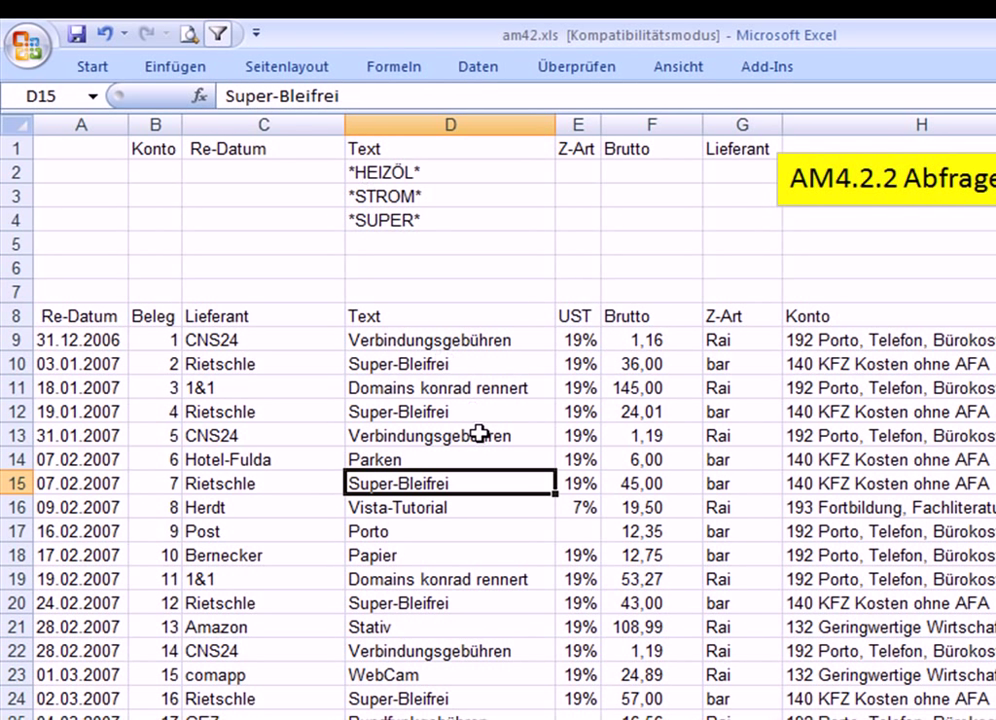
{"action": "left_click", "coordinate": [443, 410]}
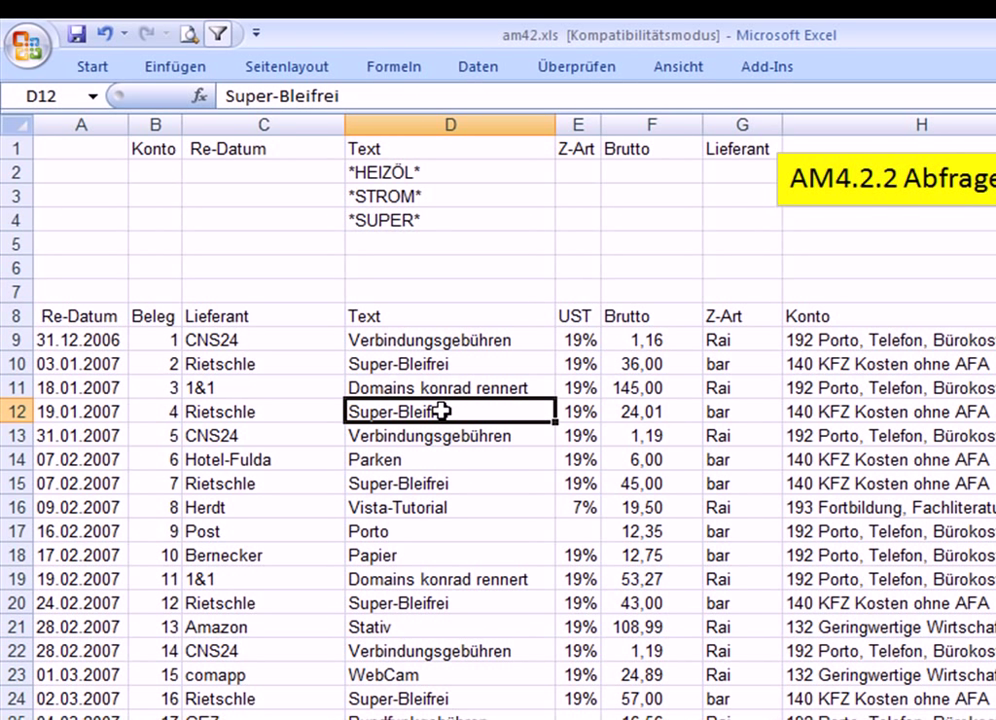
{"action": "left_click", "coordinate": [414, 480]}
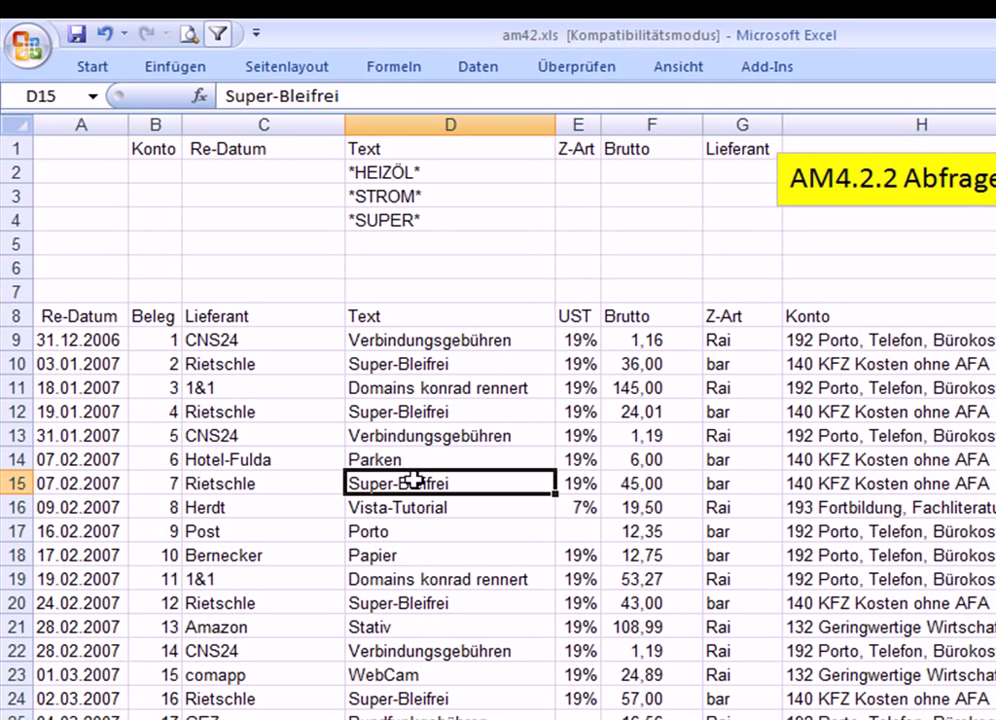
{"action": "left_click", "coordinate": [196, 413]}
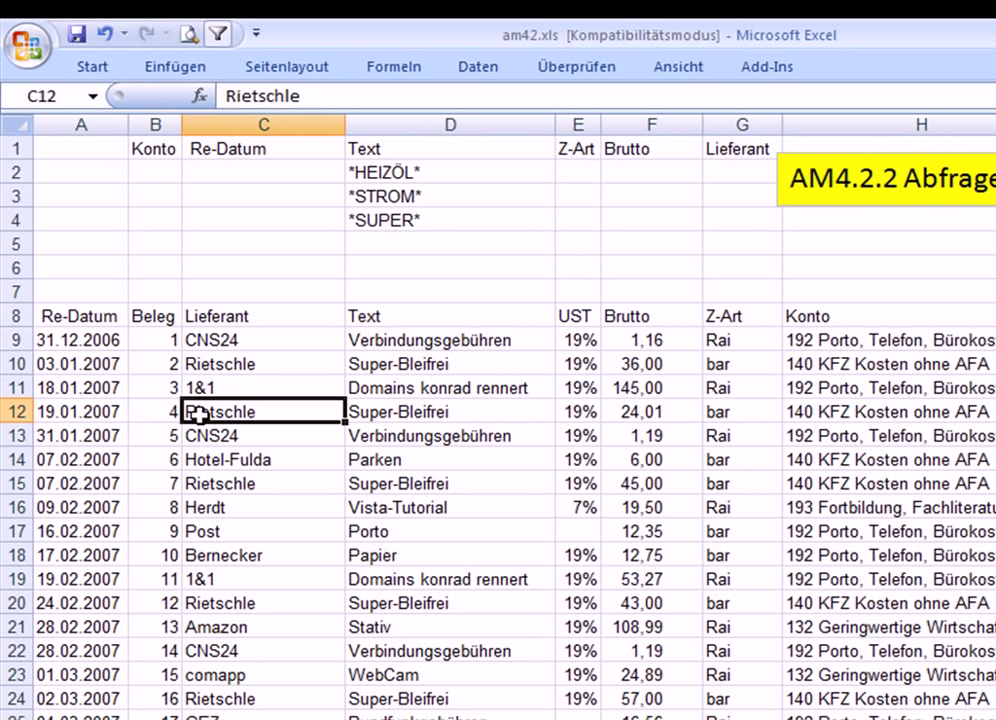
{"action": "left_click", "coordinate": [219, 35]}
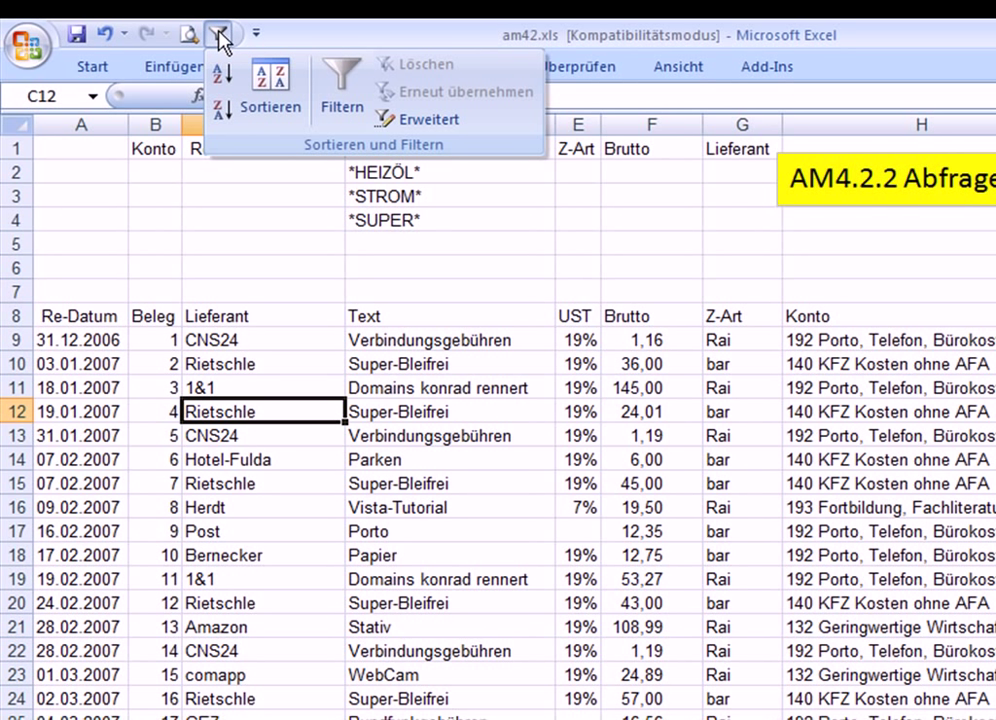
Advanced-filter list A8:H101 in place using the criteria range $B$1:$G$4
{"action": "left_click", "coordinate": [415, 120]}
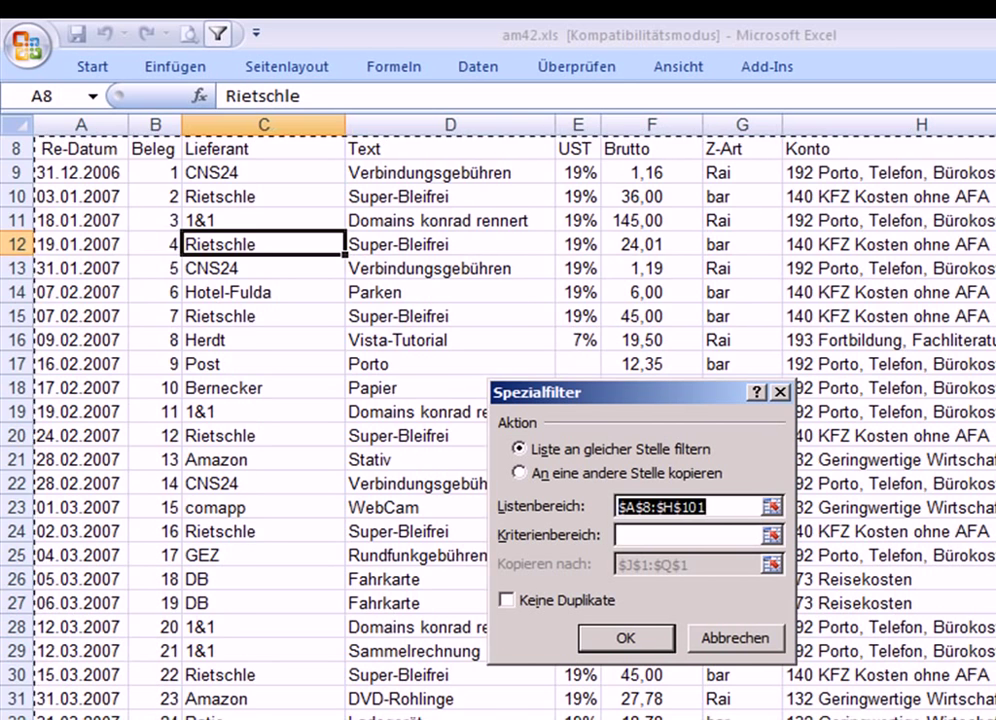
{"action": "scroll", "coordinate": [250, 400], "scroll_direction": "up", "scroll_amount": 3}
{"action": "left_click", "coordinate": [648, 537]}
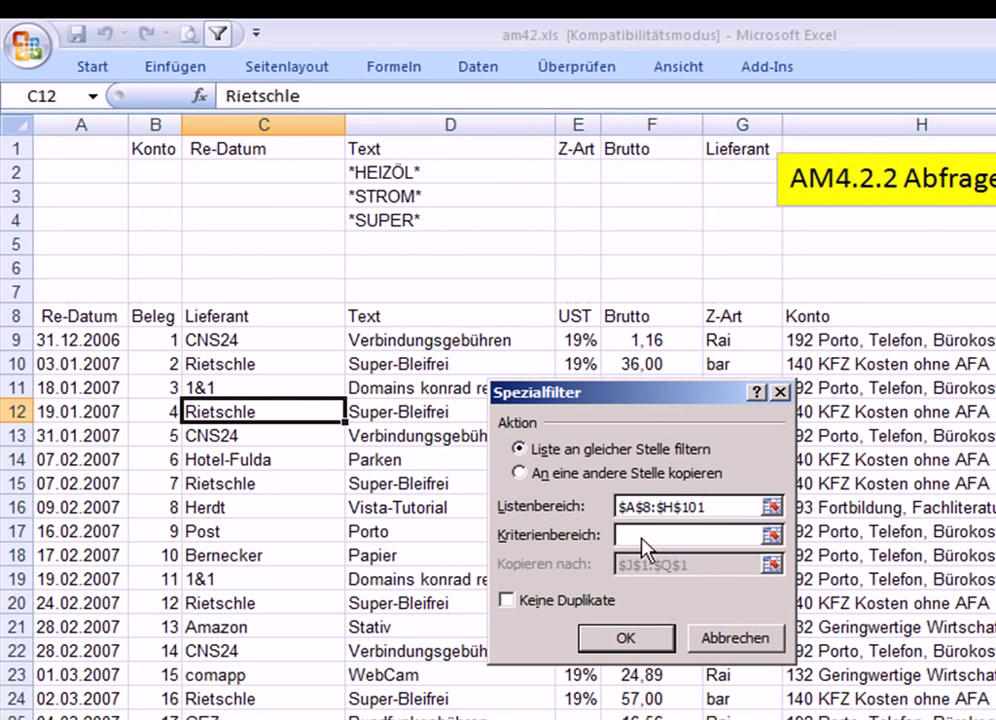
{"action": "left_click_drag", "start_coordinate": [147, 155], "coordinate": [722, 214]}
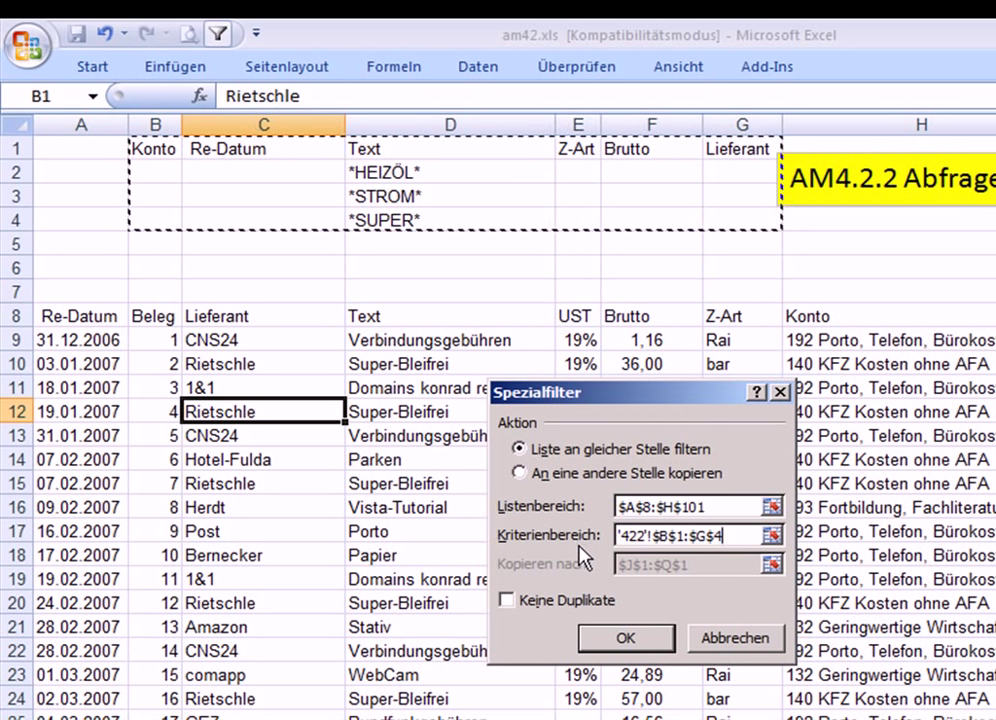
{"action": "left_click", "coordinate": [619, 637]}
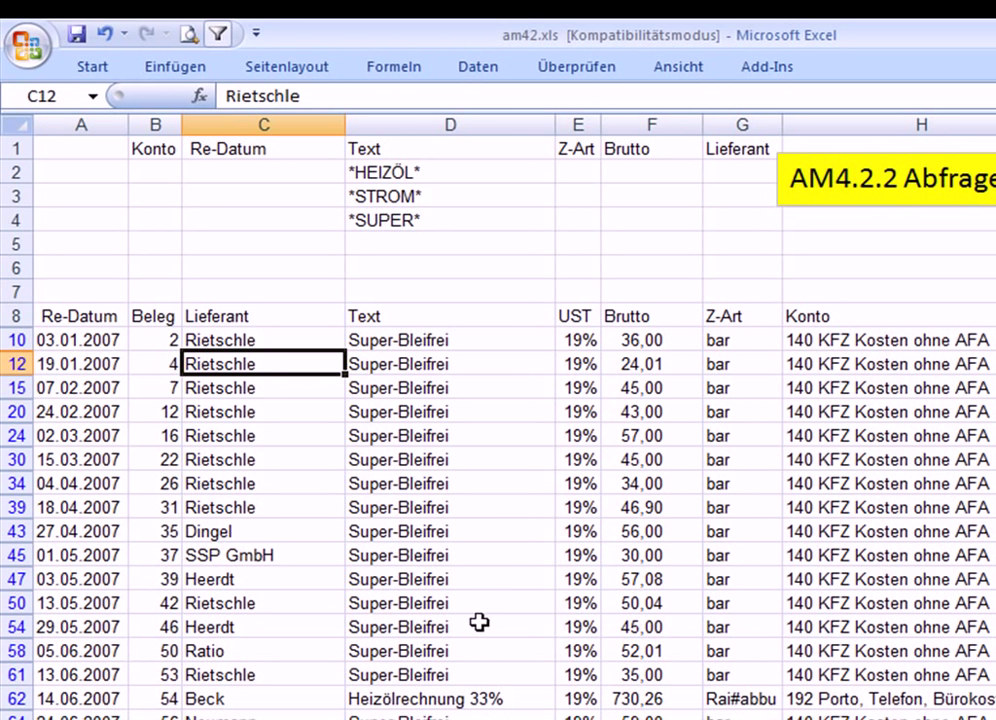
{"action": "scroll", "coordinate": [447, 580], "scroll_direction": "down", "scroll_amount": 1}
{"action": "scroll", "coordinate": [438, 549], "scroll_direction": "down", "scroll_amount": 2}
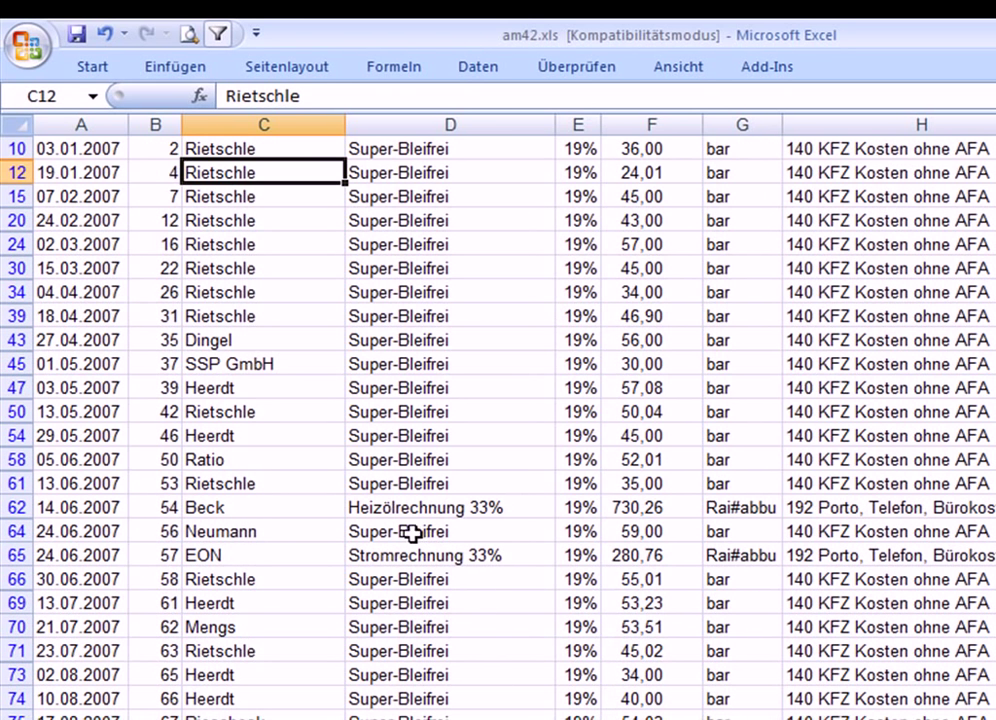
{"action": "left_click", "coordinate": [416, 529]}
{"action": "left_click", "coordinate": [416, 509]}
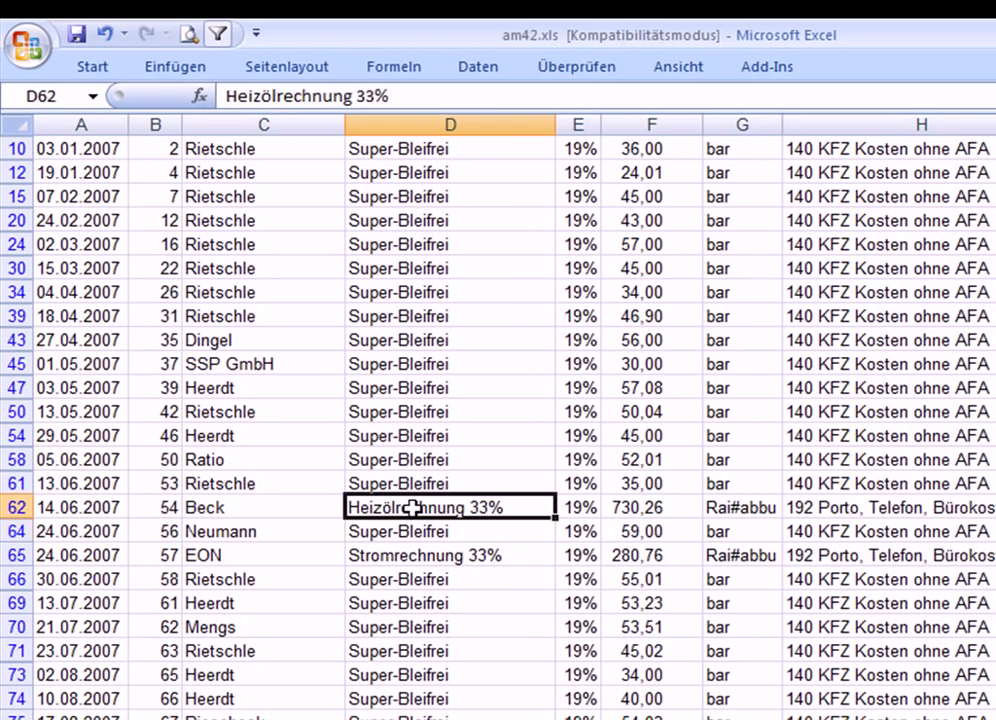
{"action": "left_click", "coordinate": [410, 554]}
{"action": "scroll", "coordinate": [407, 545], "scroll_direction": "down", "scroll_amount": 1}
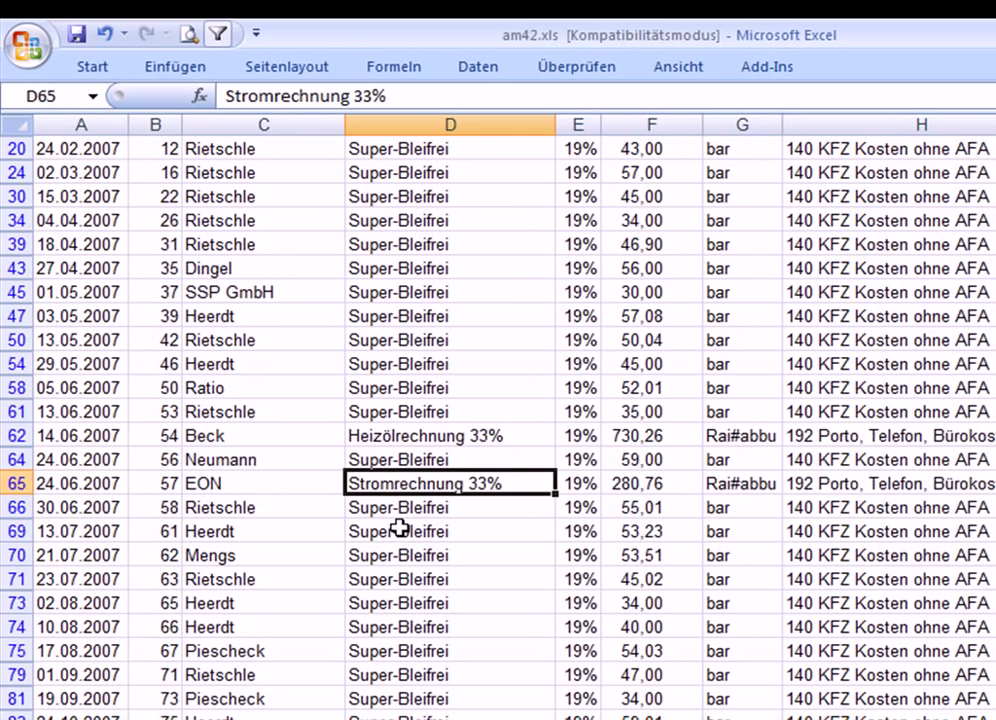
{"action": "scroll", "coordinate": [356, 552], "scroll_direction": "up", "scroll_amount": 2}
{"action": "scroll", "coordinate": [360, 558], "scroll_direction": "up", "scroll_amount": 2}
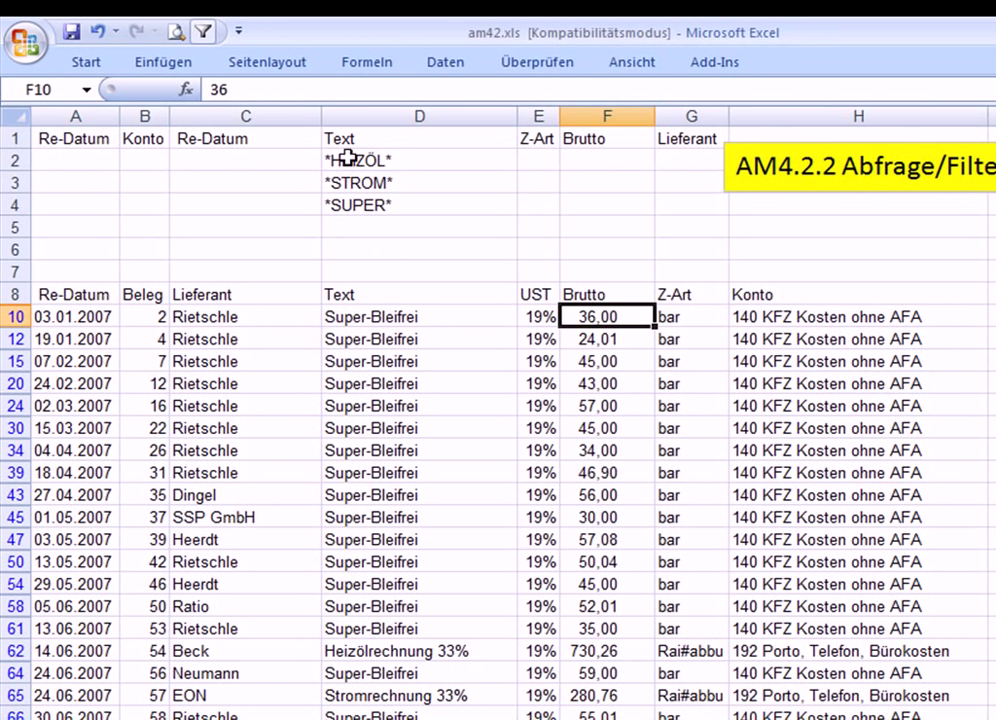
{"action": "left_click_drag", "start_coordinate": [345, 140], "coordinate": [350, 204]}
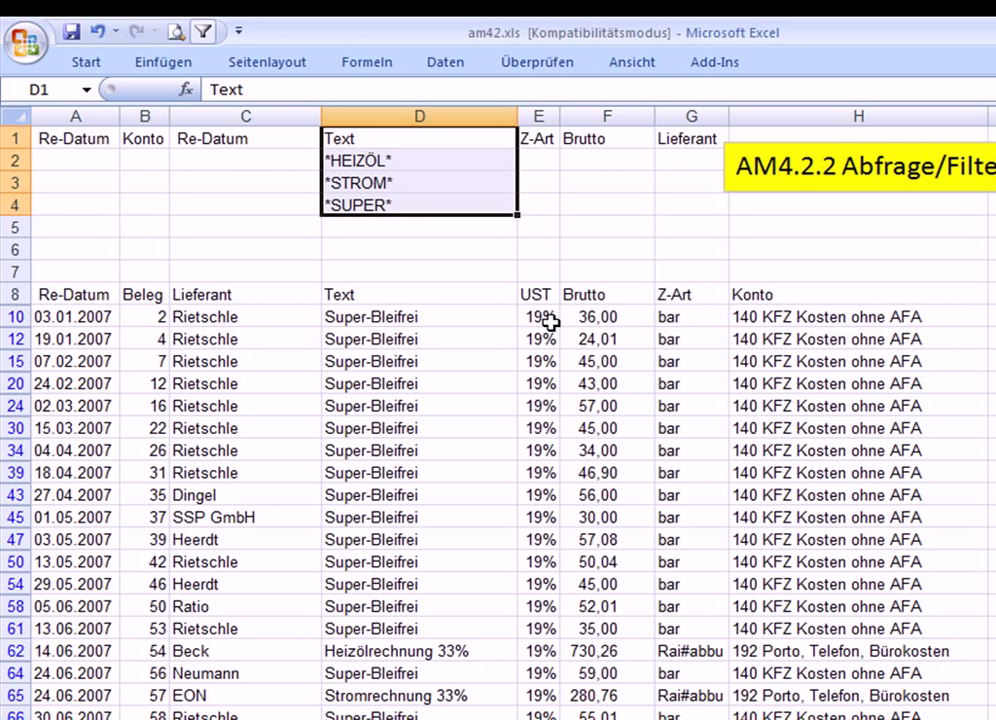
Enter >50 as the Brutto criterion in F2 and copy it into F3 and F4
{"action": "left_click", "coordinate": [397, 466]}
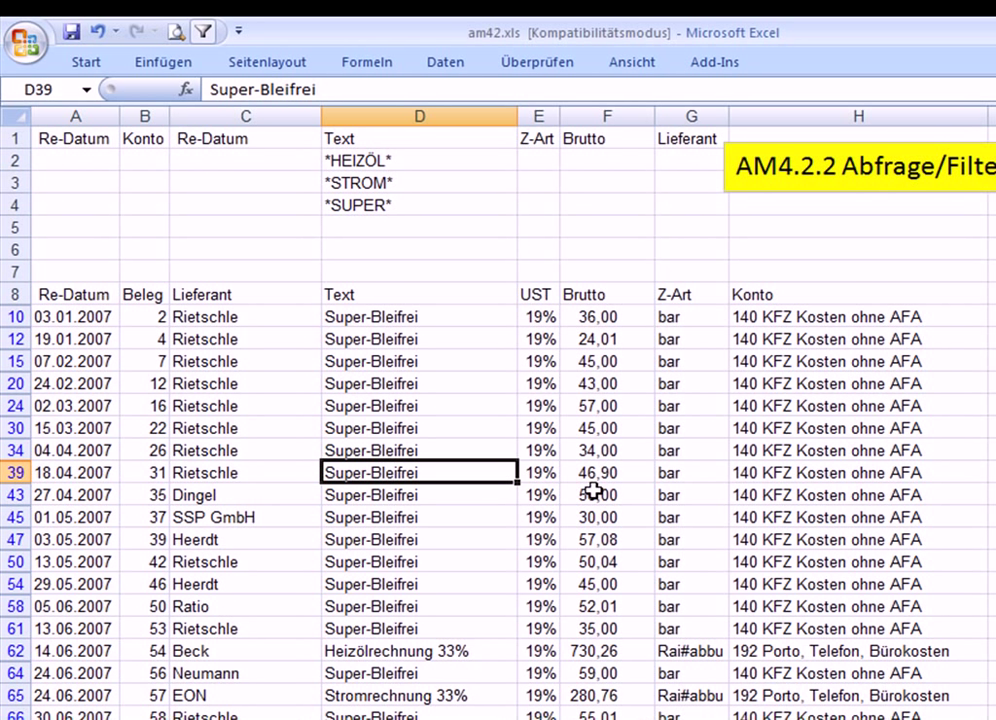
{"action": "left_click", "coordinate": [581, 155]}
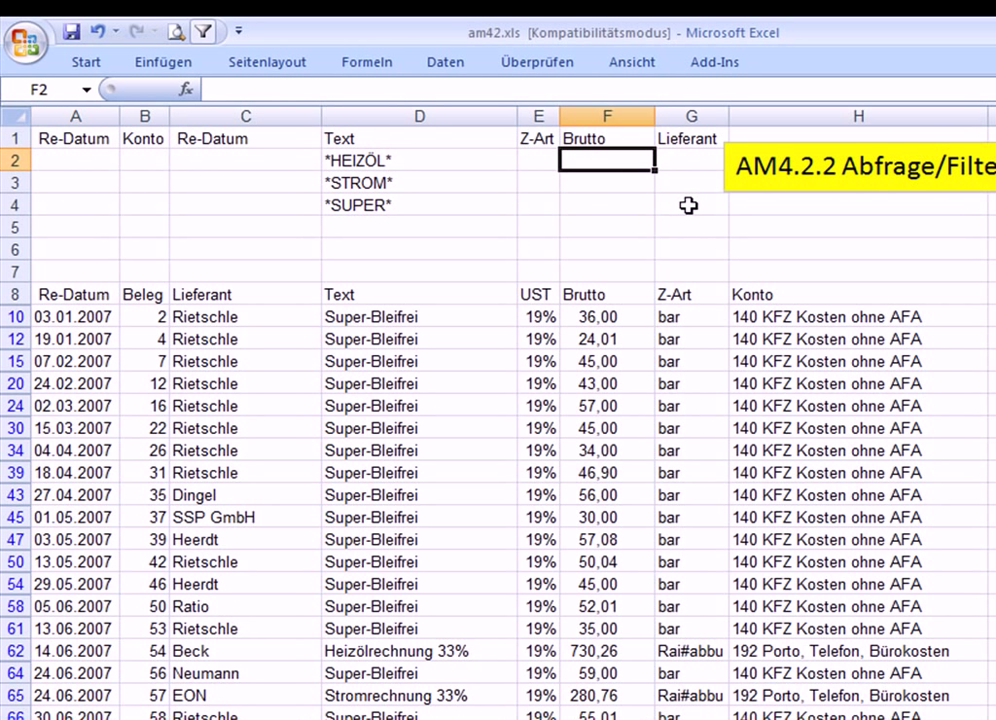
{"action": "type", "text": ">"}
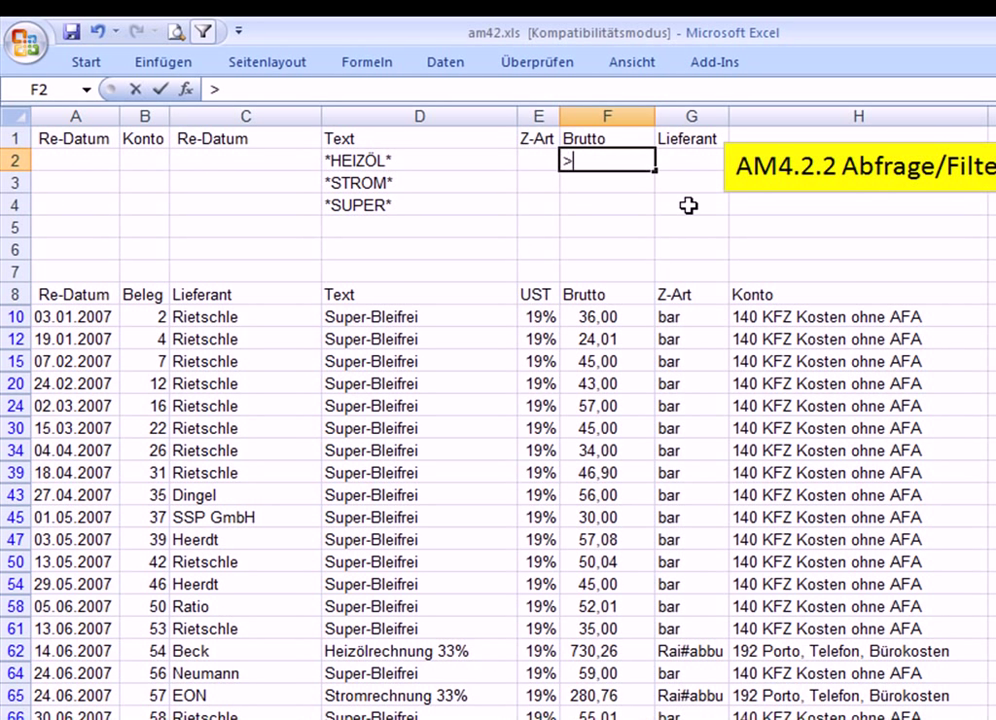
{"action": "type", "text": "50"}
{"action": "key", "text": "ctrl+Return"}
{"action": "key", "text": "ctrl+c"}
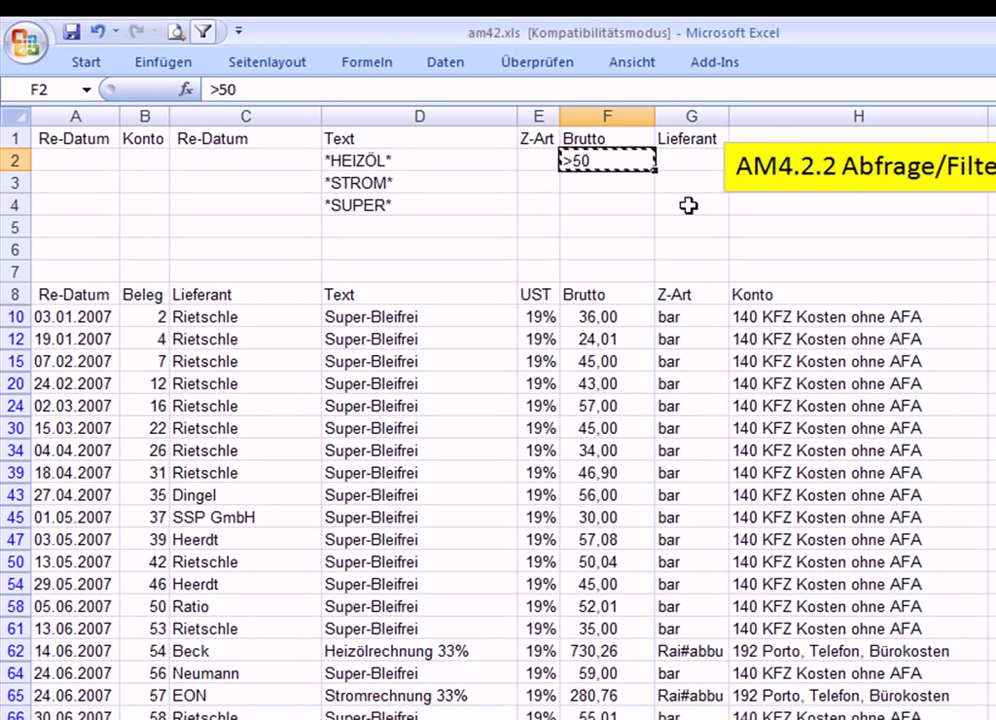
{"action": "key", "text": "Down"}
{"action": "key", "text": "shift+Down"}
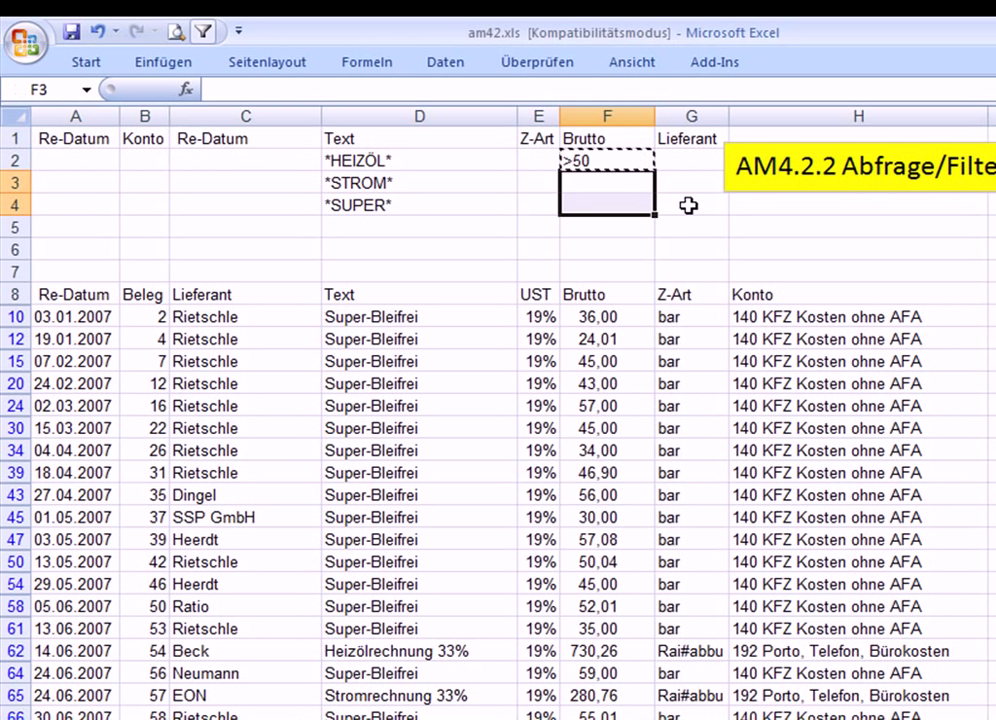
{"action": "key", "text": "ctrl+v"}
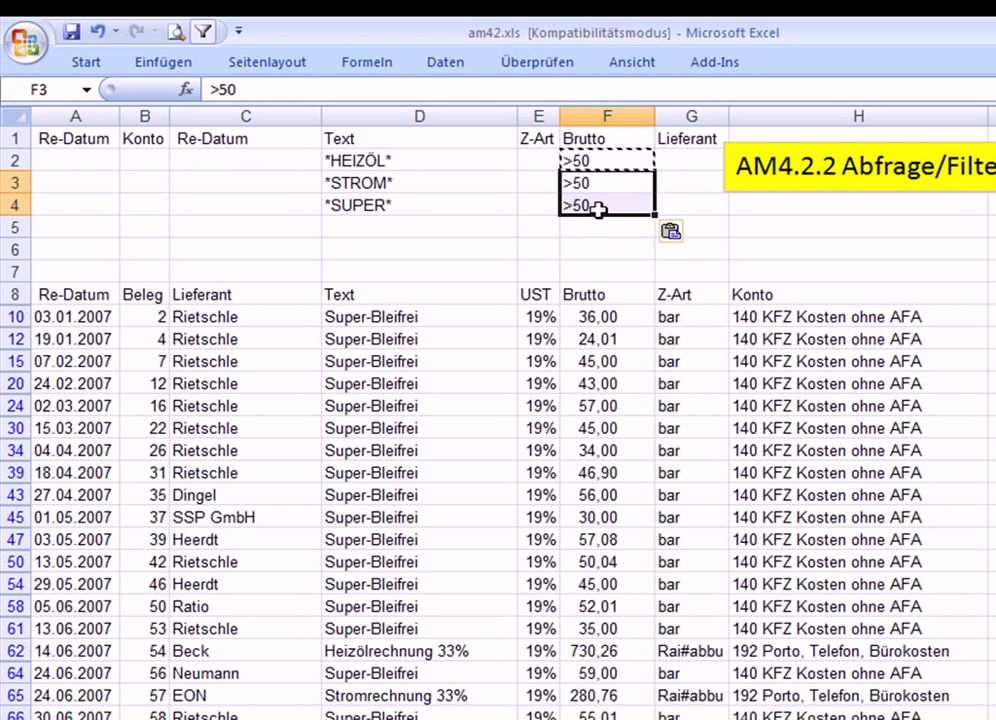
{"action": "left_click_drag", "start_coordinate": [425, 392], "coordinate": [412, 406]}
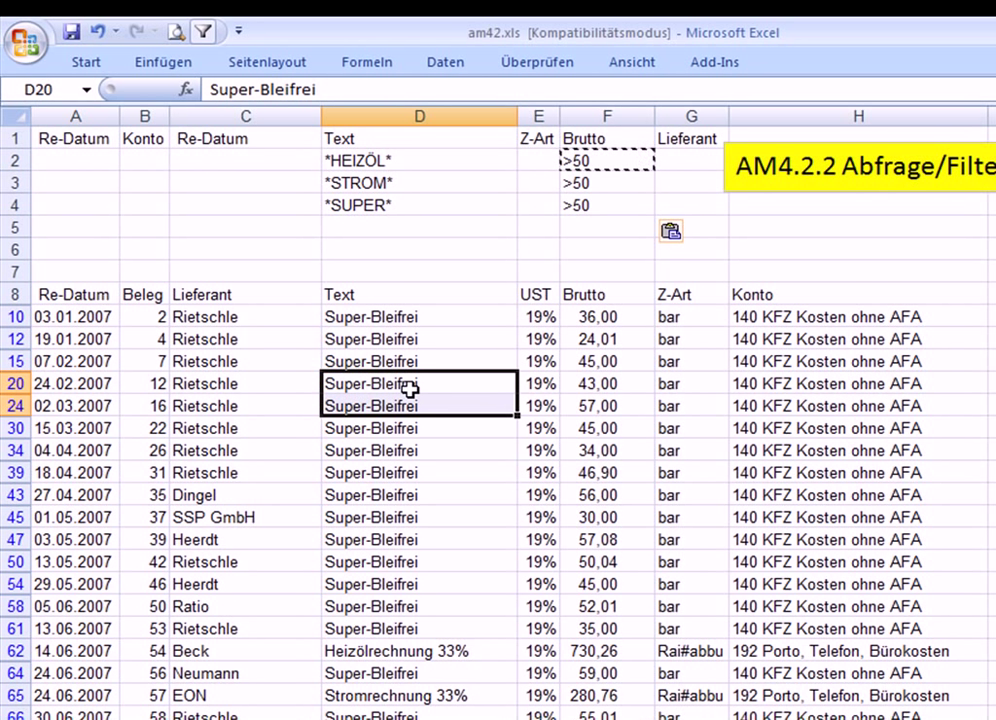
Reapply the Advanced Filter in place on A8:H101 with criteria A1:G4
{"action": "left_click", "coordinate": [205, 31]}
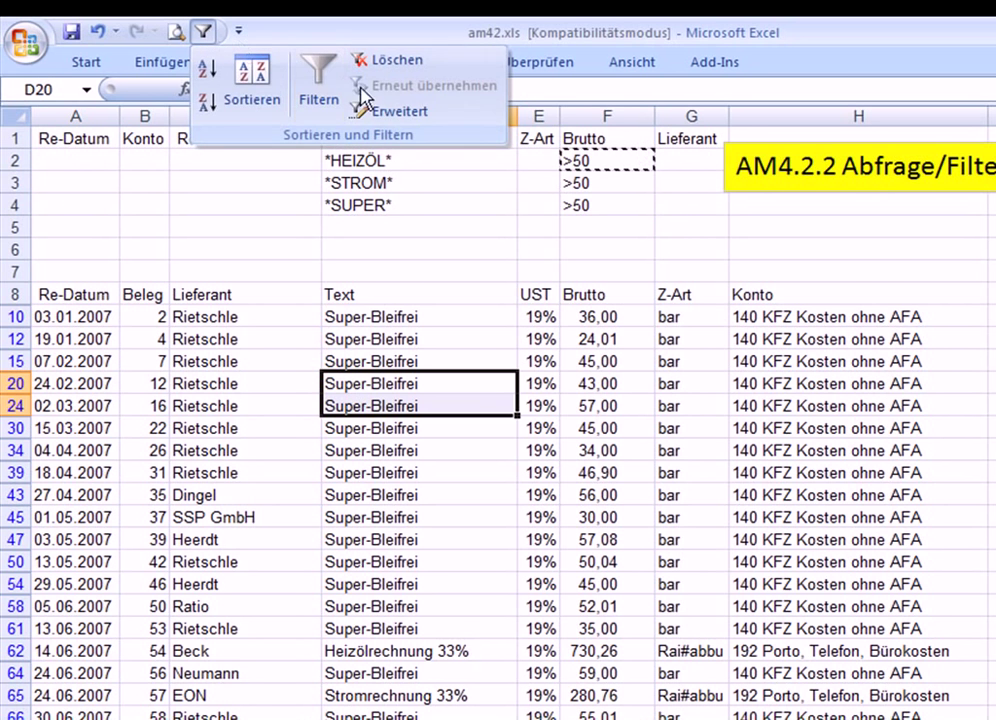
{"action": "left_click", "coordinate": [399, 111]}
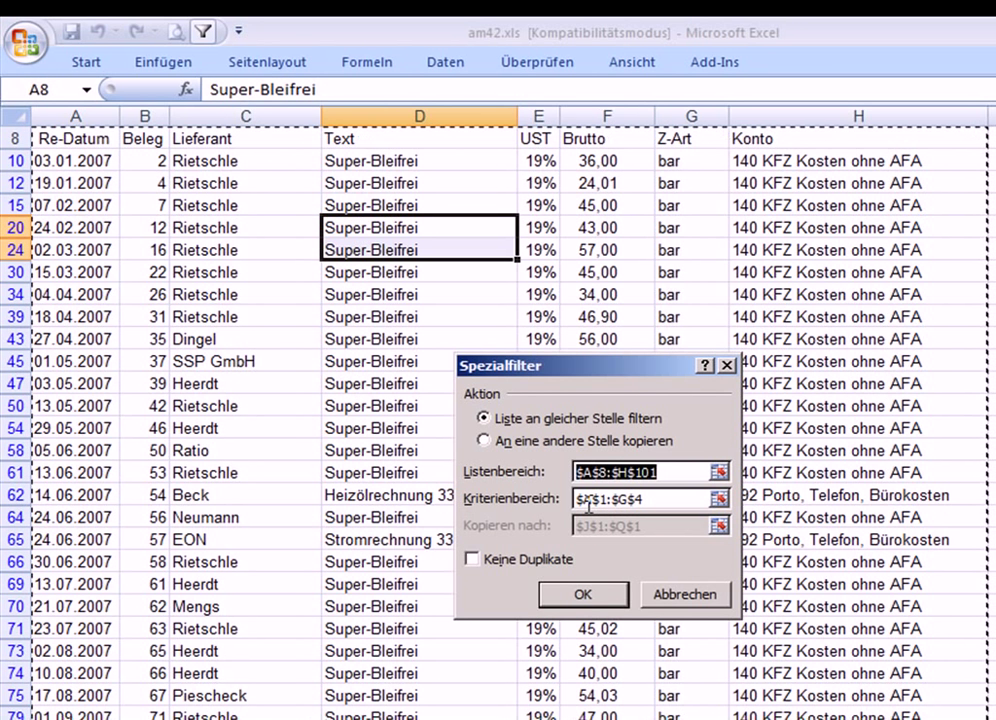
{"action": "left_click", "coordinate": [584, 595]}
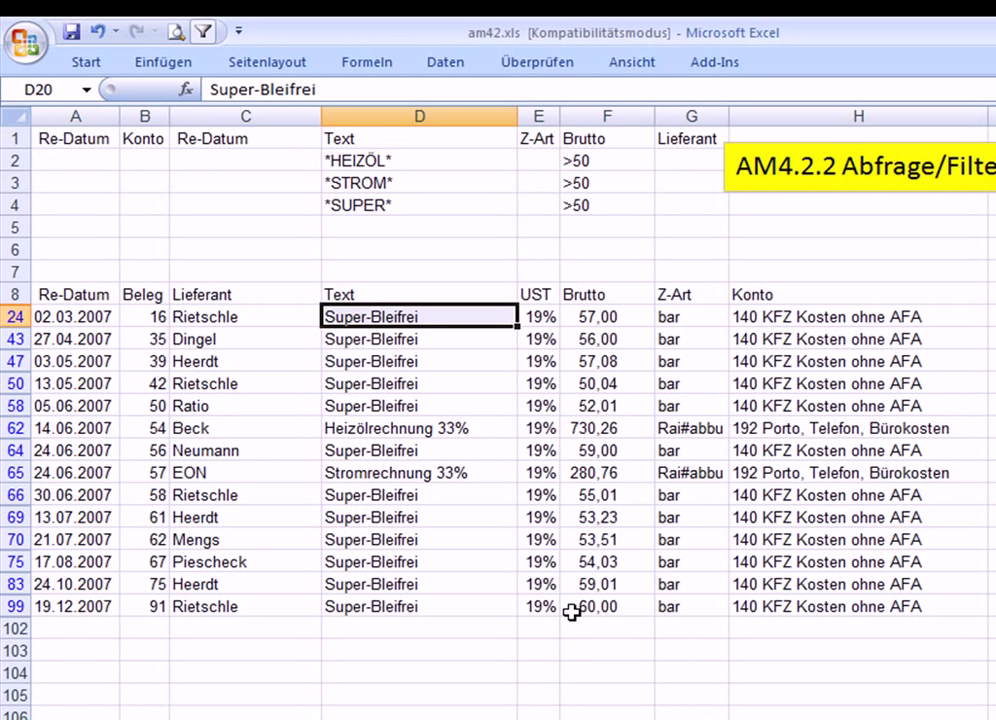
{"action": "left_click", "coordinate": [352, 384]}
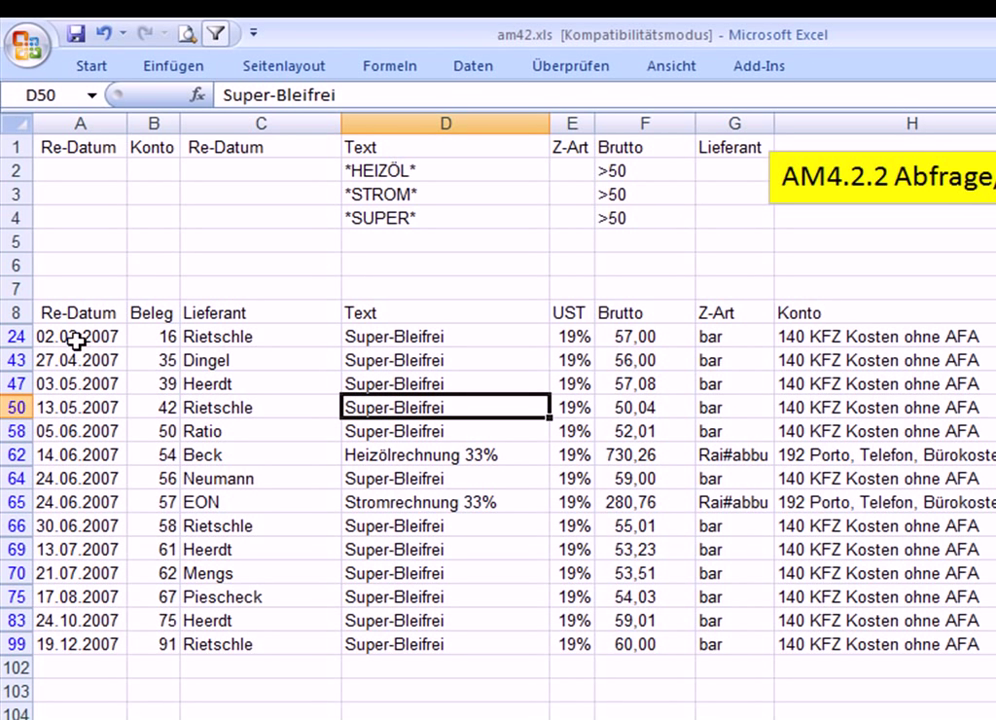
{"action": "left_click", "coordinate": [68, 169]}
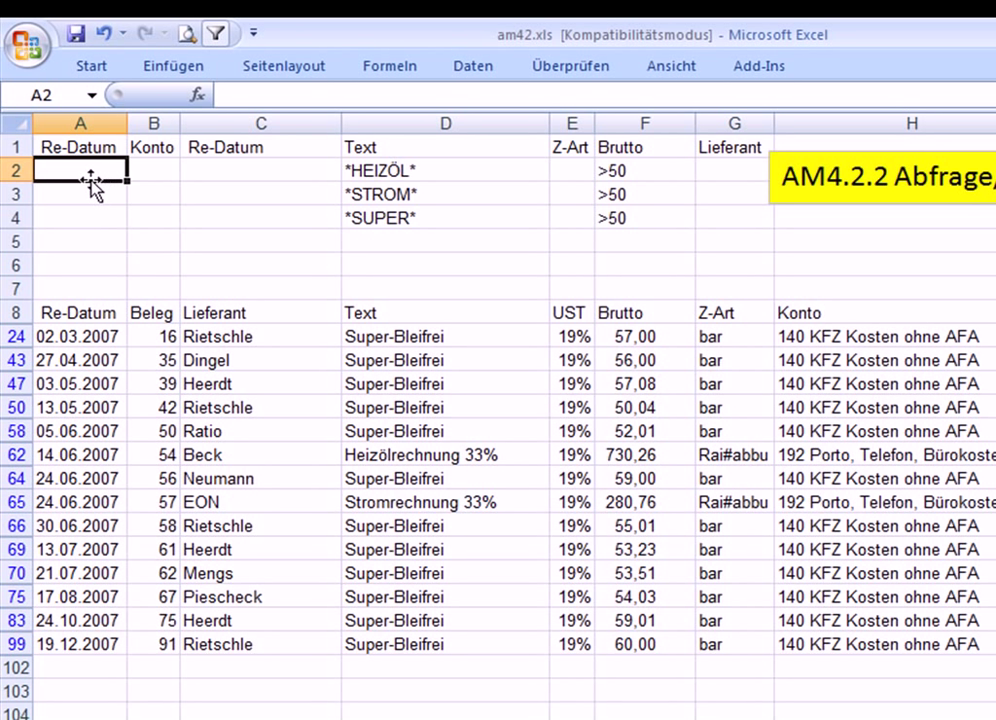
Enter date criteria >=1.4.2007 in A2 and <=30.6.2007 in C2
{"action": "type", "text": ">"}
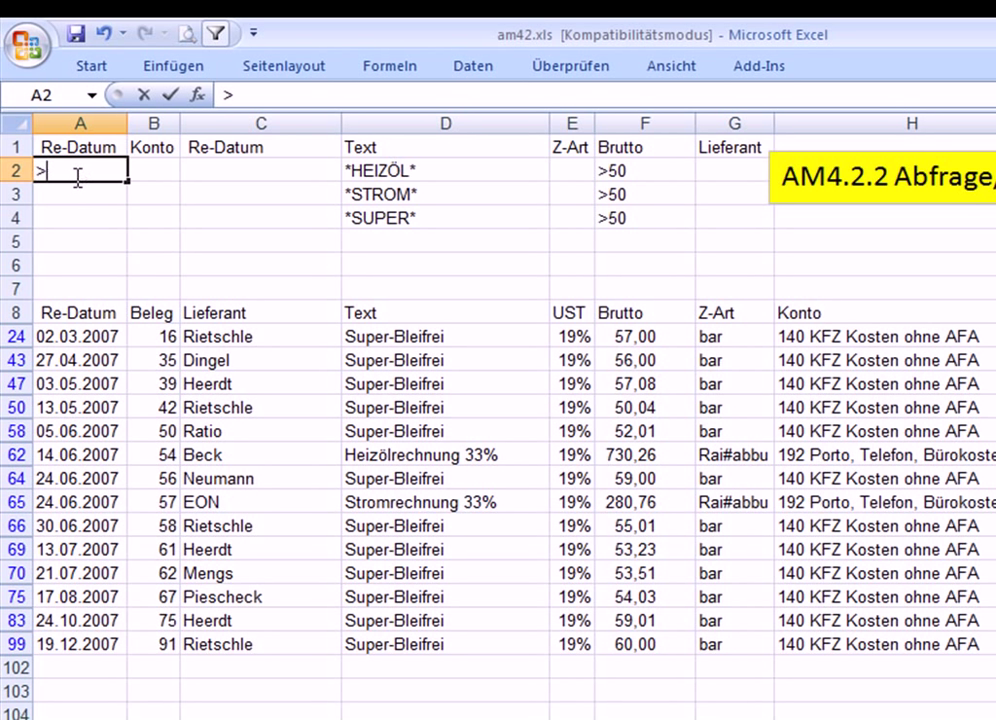
{"action": "type", "text": "=1.4.2007"}
{"action": "key", "text": "Tab"}
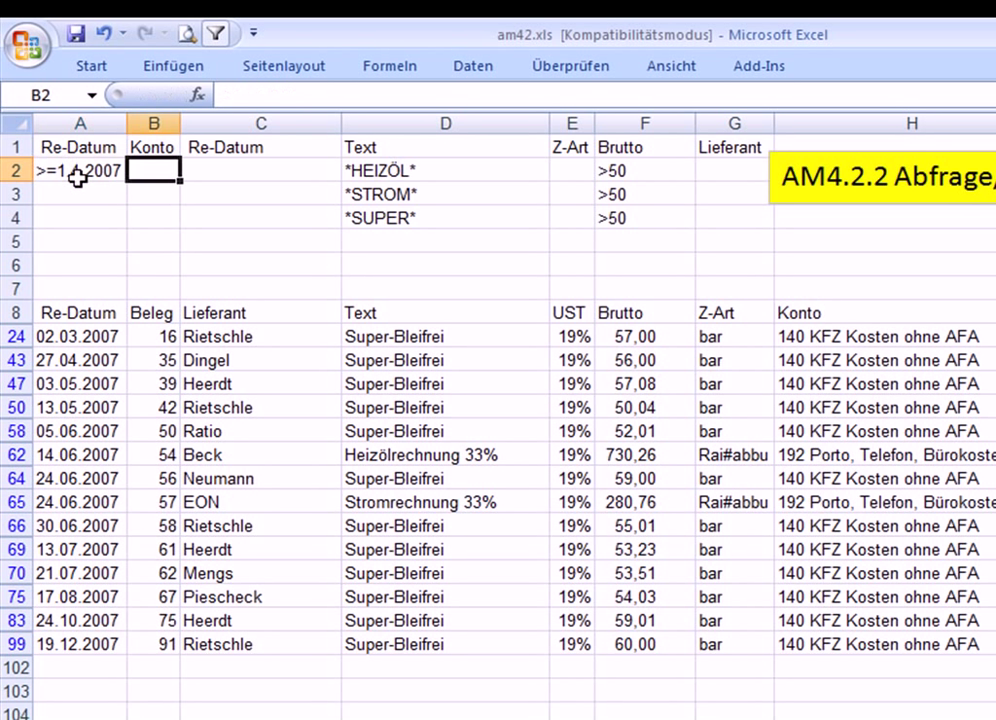
{"action": "key", "text": "Tab"}
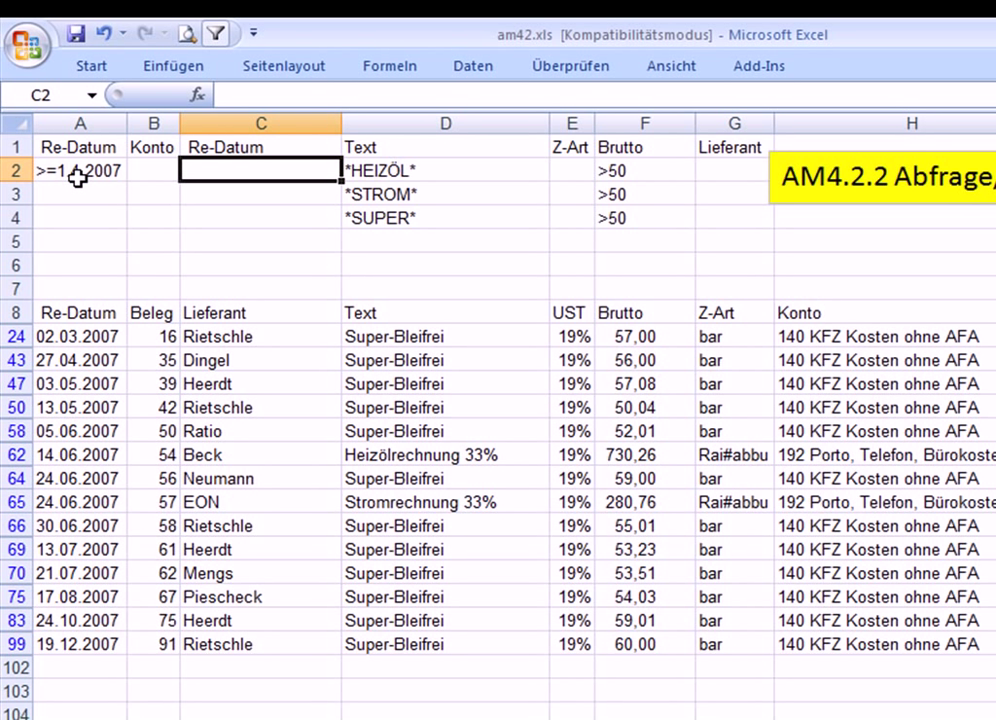
{"action": "type", "text": "<"}
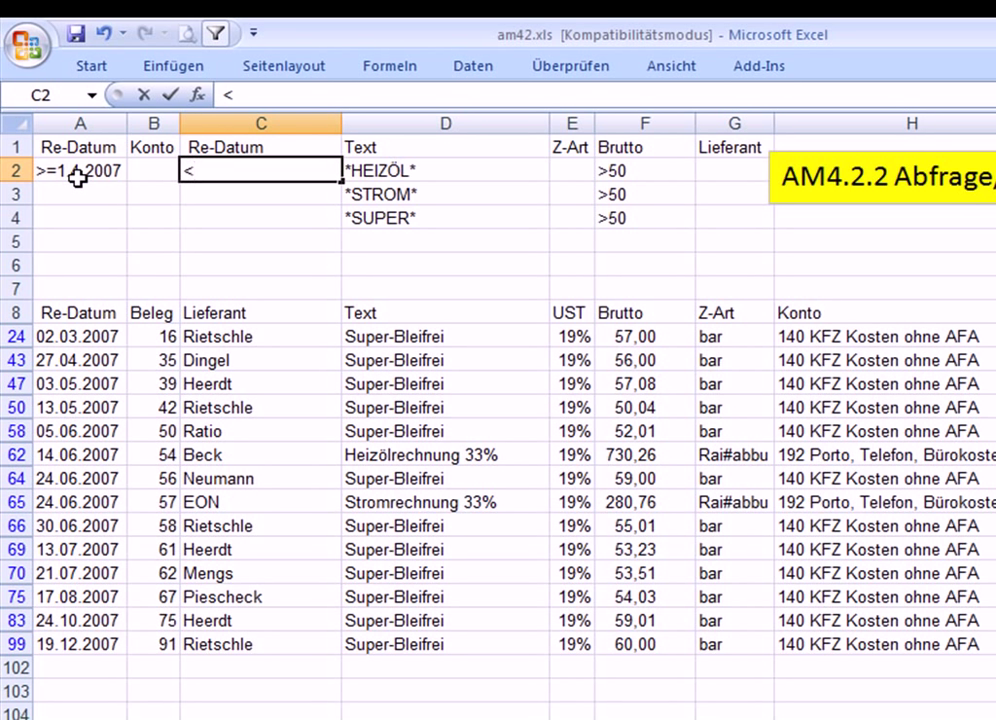
{"action": "type", "text": "=30.6.2007"}
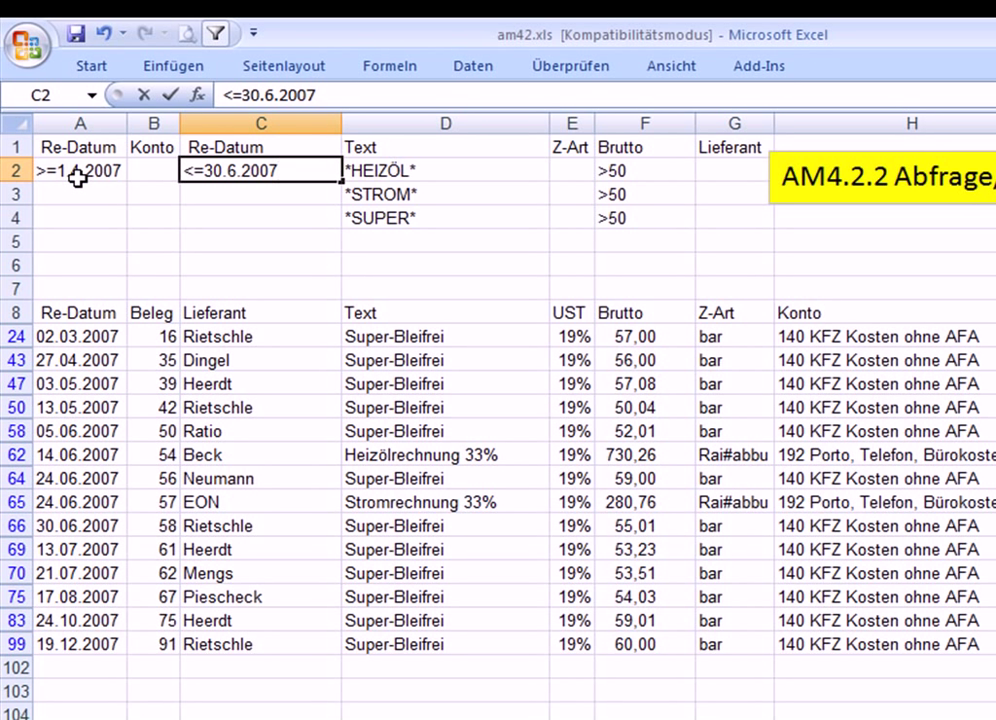
{"action": "left_click", "coordinate": [77, 178], "text": "shift"}
Copy the A2:C2 date criteria into criteria rows 3 and 4
{"action": "key", "text": "ctrl+c"}
{"action": "key", "text": "Down"}
{"action": "key", "text": "Left"}
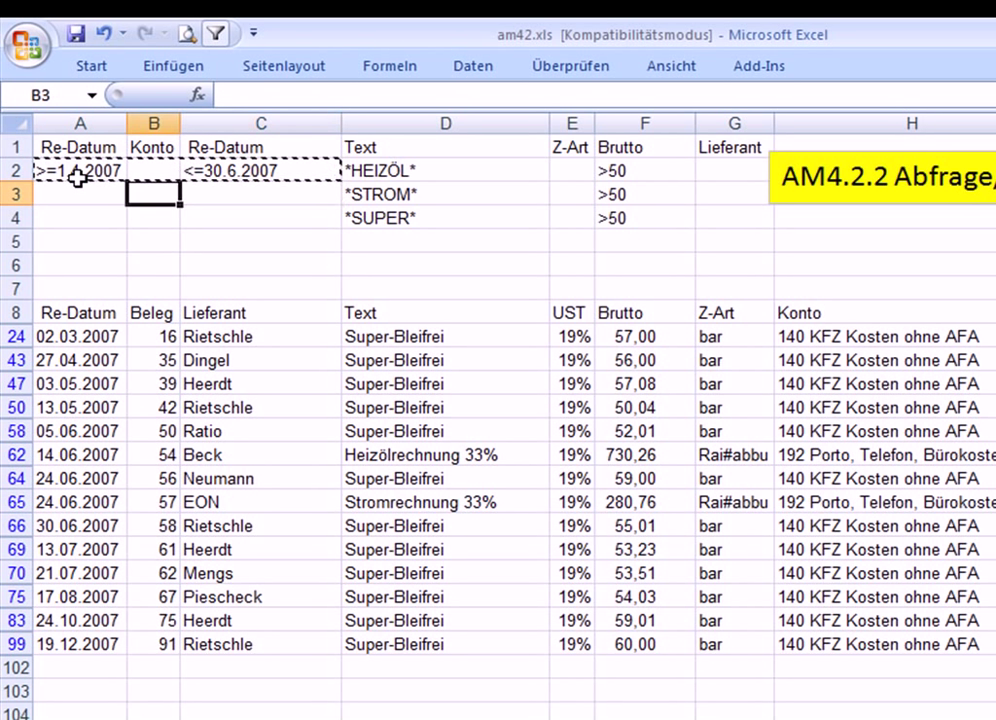
{"action": "key", "text": "Left"}
{"action": "key", "text": "shift+Down"}
{"action": "key", "text": "shift+Right"}
{"action": "key", "text": "shift+Right"}
{"action": "key", "text": "Return"}
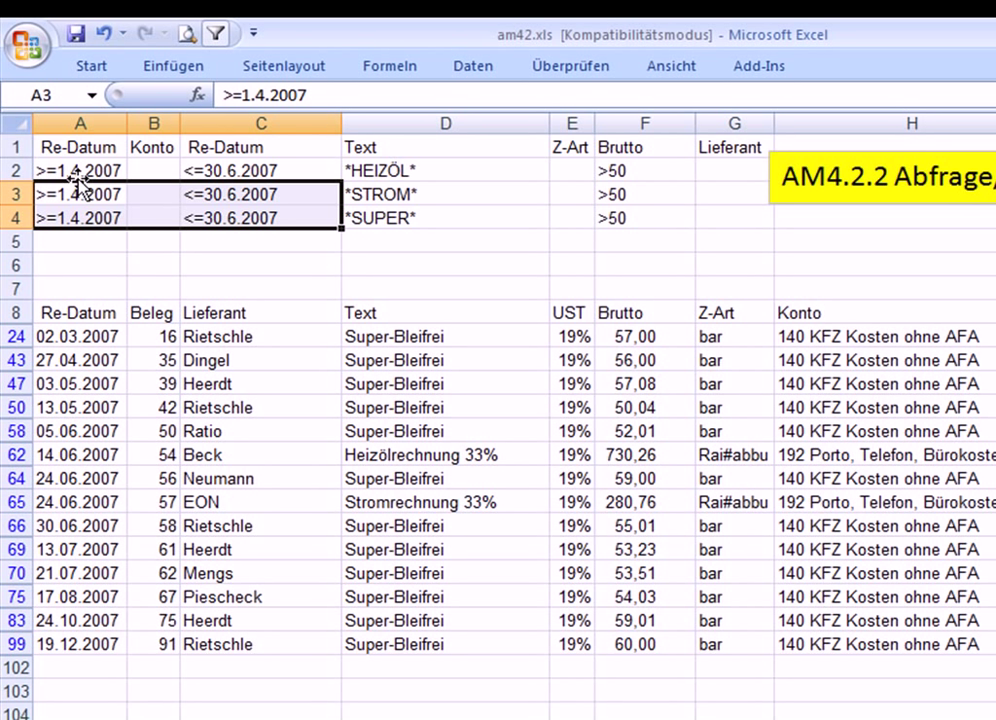
{"action": "left_click", "coordinate": [93, 617]}
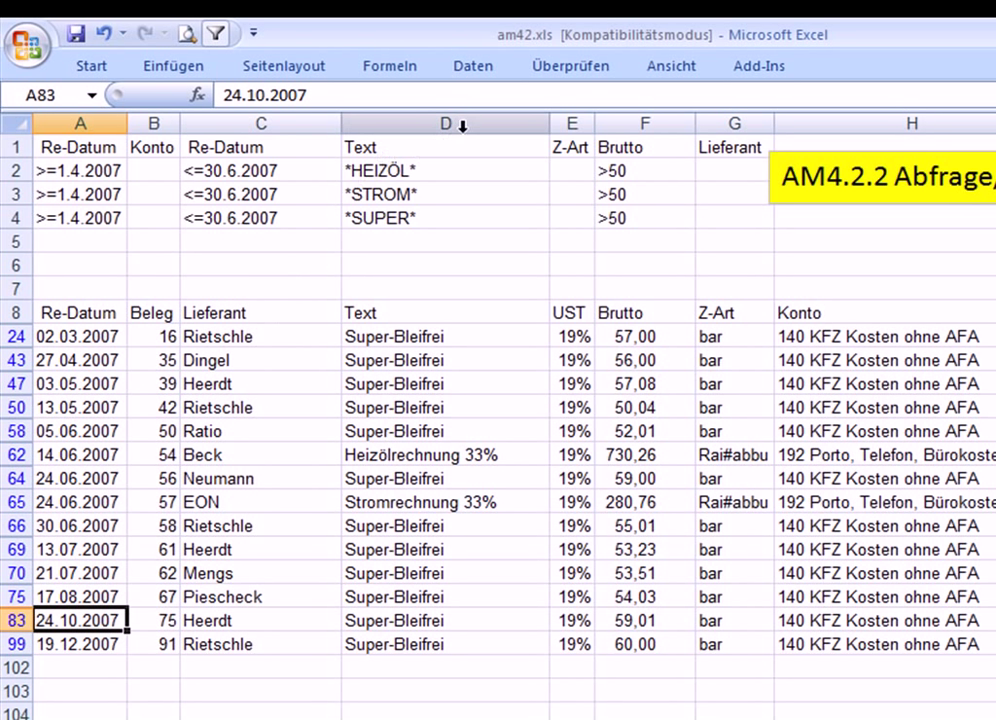
Reapply the Advanced Filter in place, leaving 8 rows dated 27.04.2007 to 30.06.2007
{"action": "left_click", "coordinate": [218, 37]}
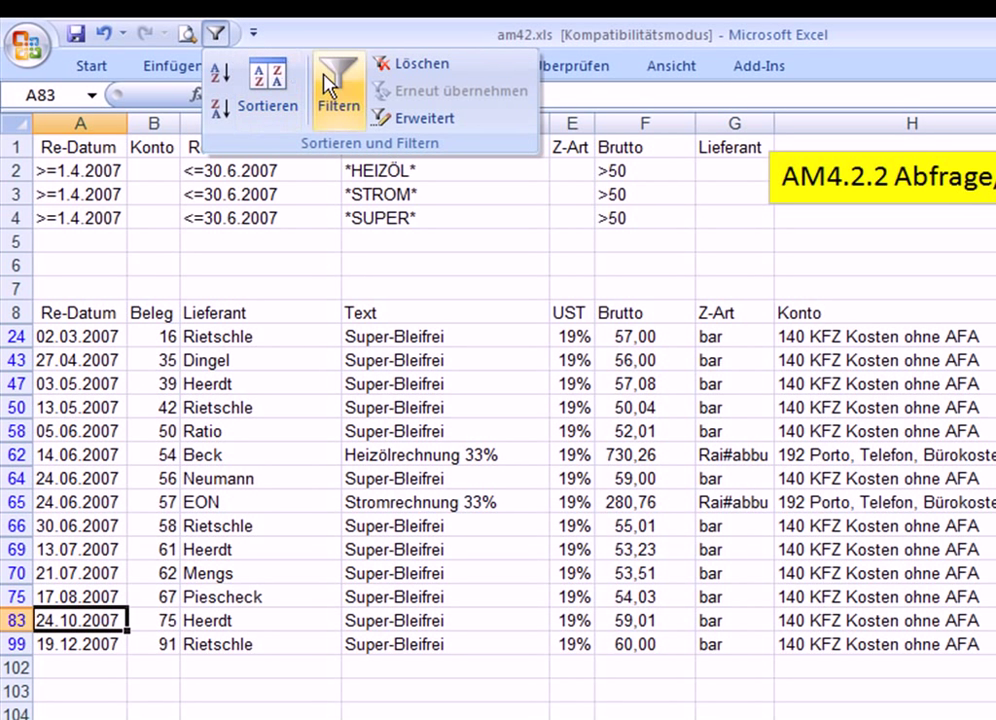
{"action": "left_click", "coordinate": [405, 117]}
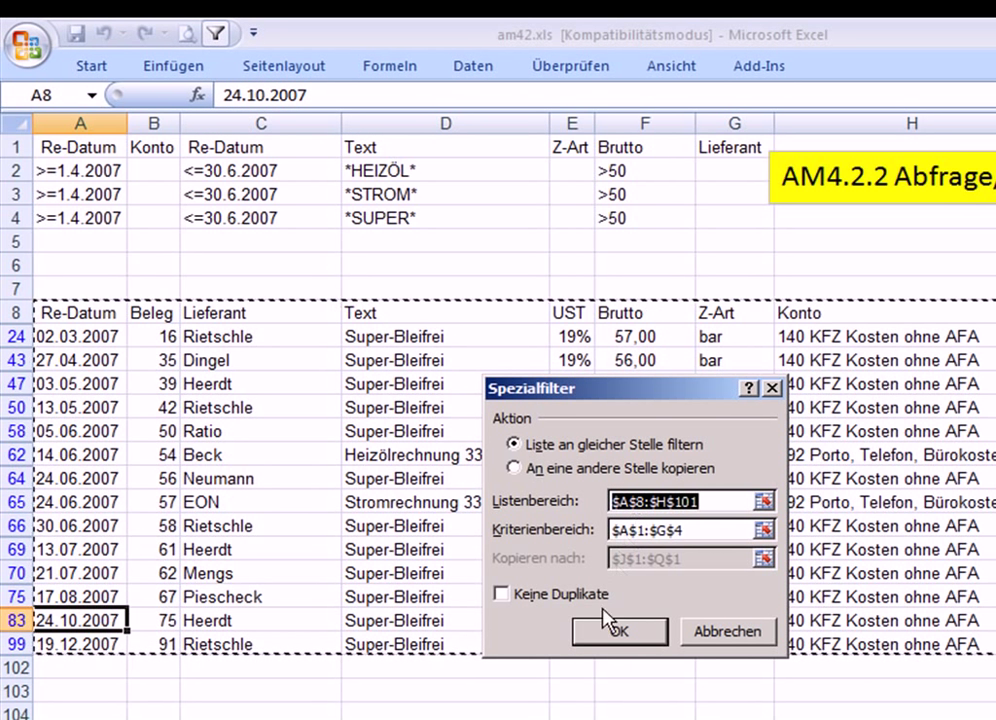
{"action": "left_click", "coordinate": [617, 634]}
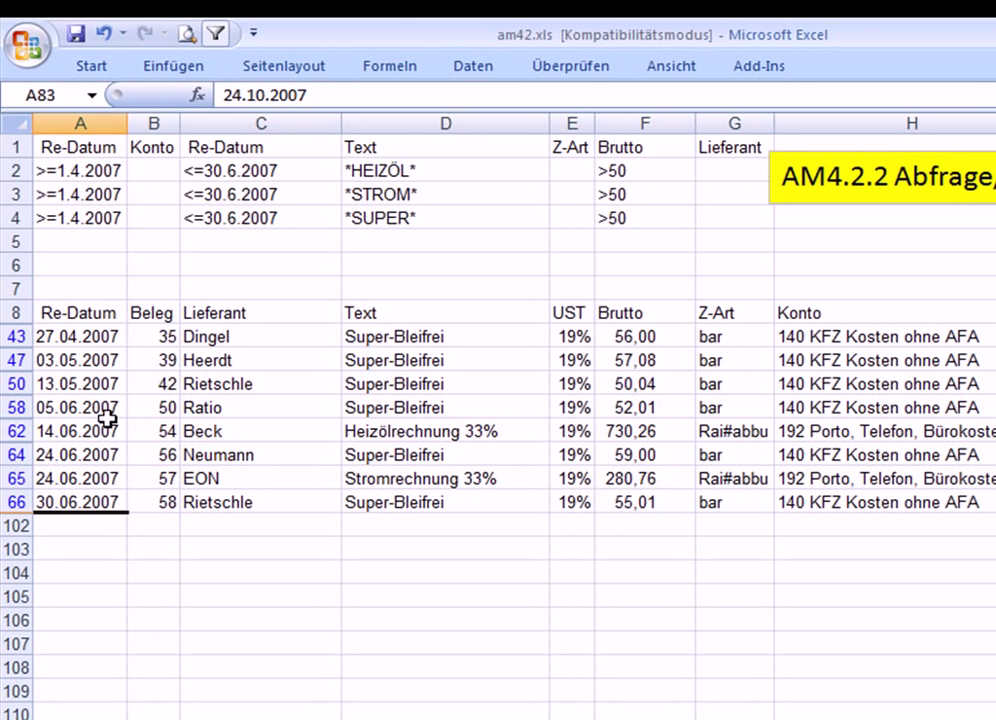
{"action": "left_click", "coordinate": [422, 362]}
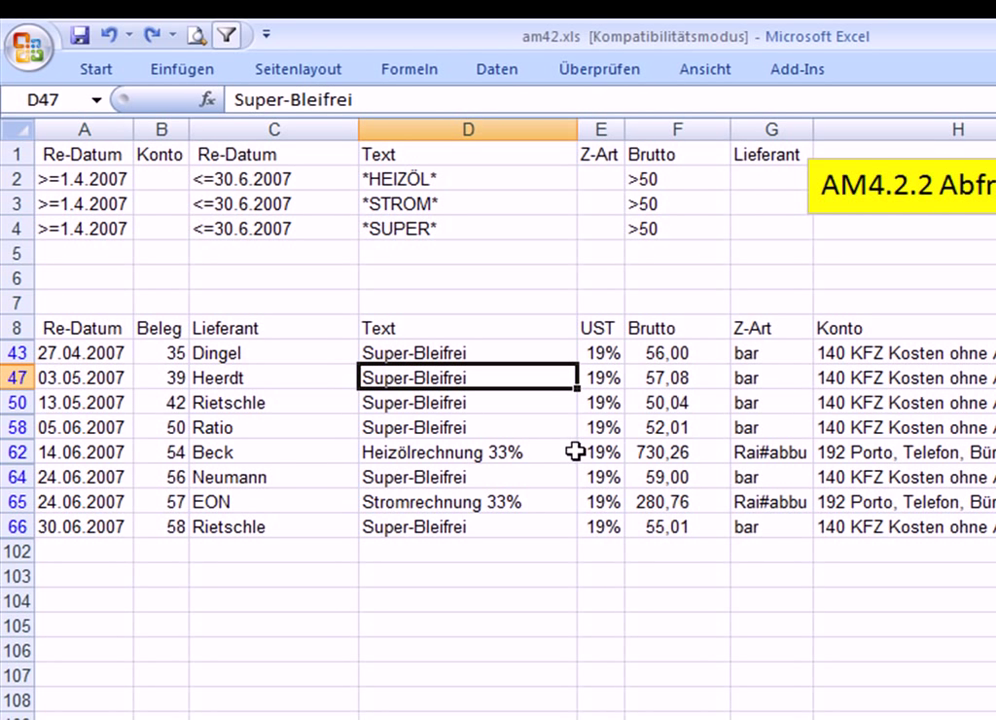
Clear the filter to show all invoices and reopen the Spezialfilter for list A8:H101
{"action": "left_click", "coordinate": [225, 36]}
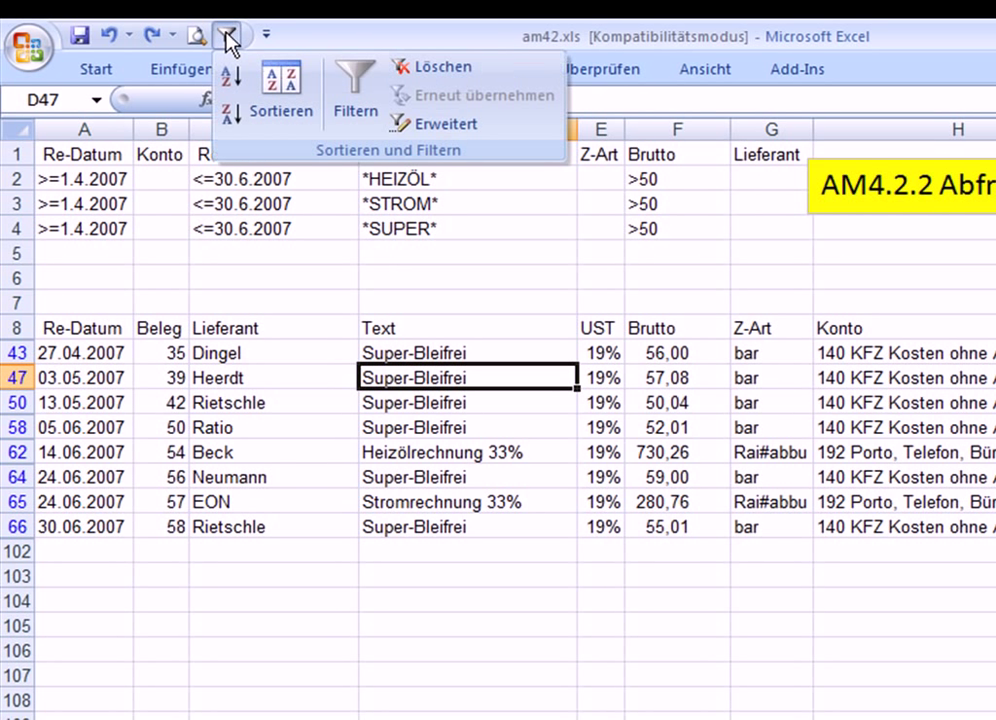
{"action": "left_click", "coordinate": [430, 67]}
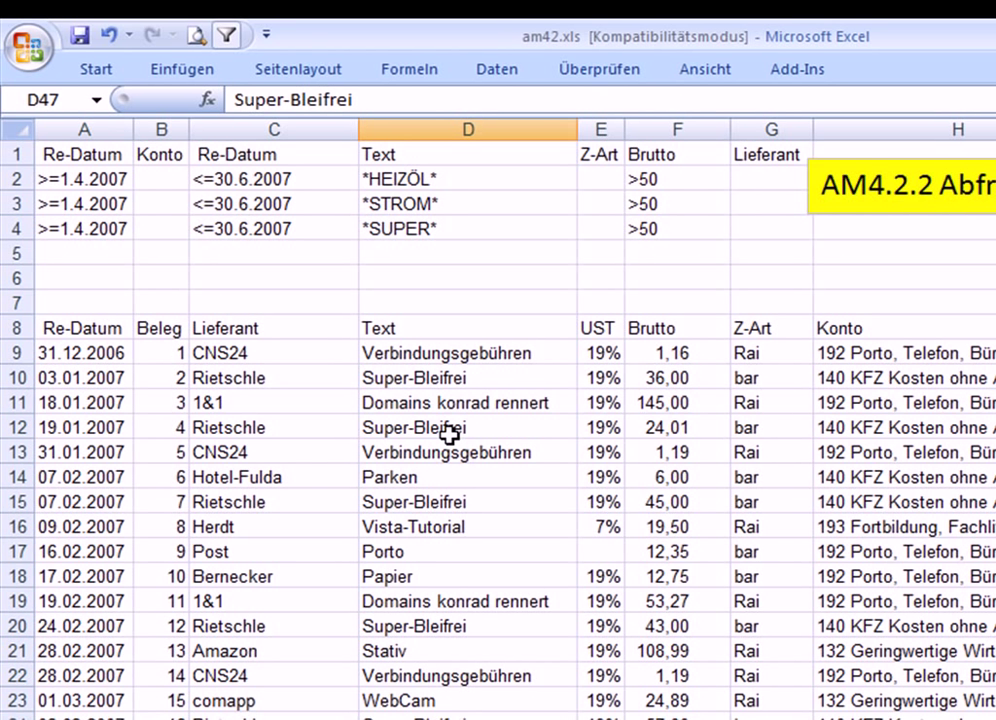
{"action": "left_click", "coordinate": [449, 432]}
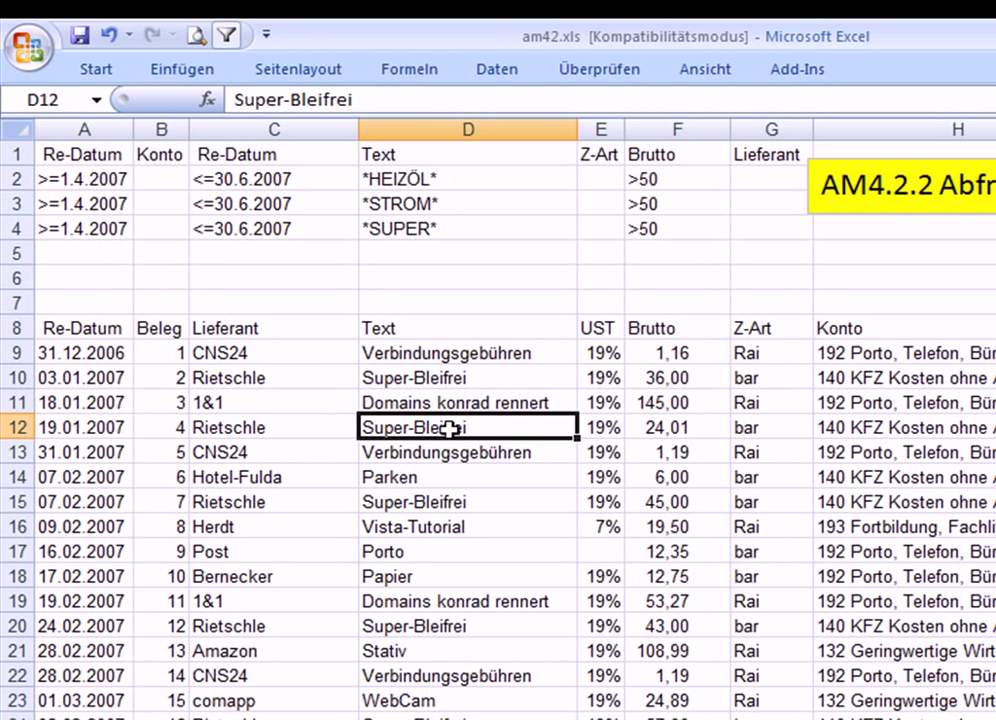
{"action": "left_click", "coordinate": [224, 38]}
{"action": "left_click", "coordinate": [445, 122]}
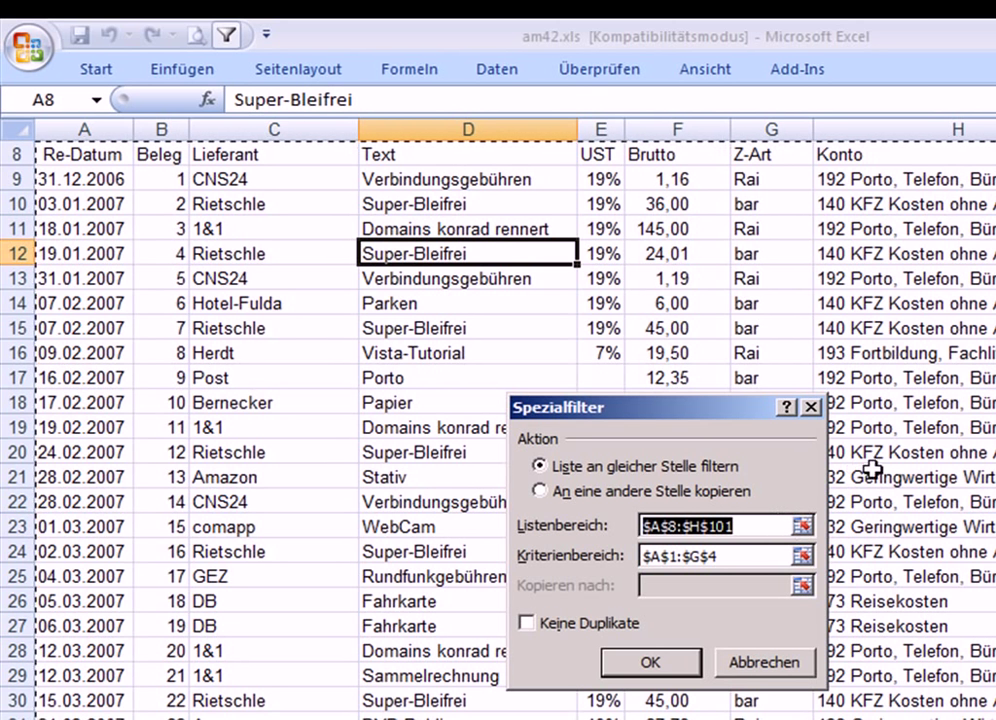
Run the Advanced Filter with 'An eine andere Stelle kopieren', copying the eight matches to J3
{"action": "scroll", "coordinate": [872, 470], "scroll_direction": "up", "scroll_amount": 3}
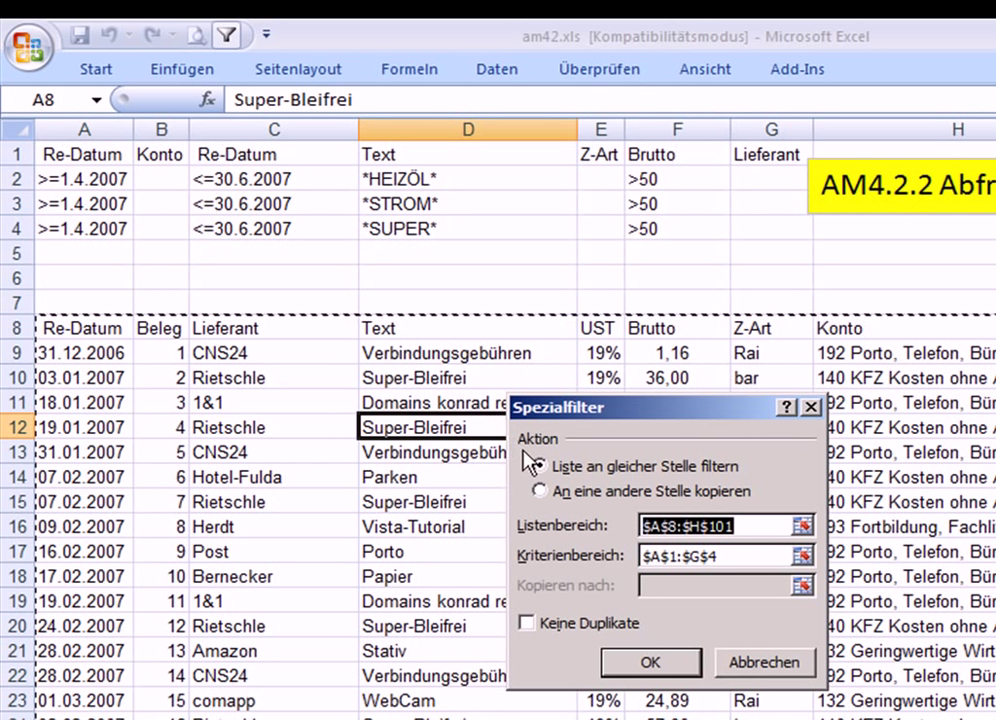
{"action": "left_click", "coordinate": [549, 491]}
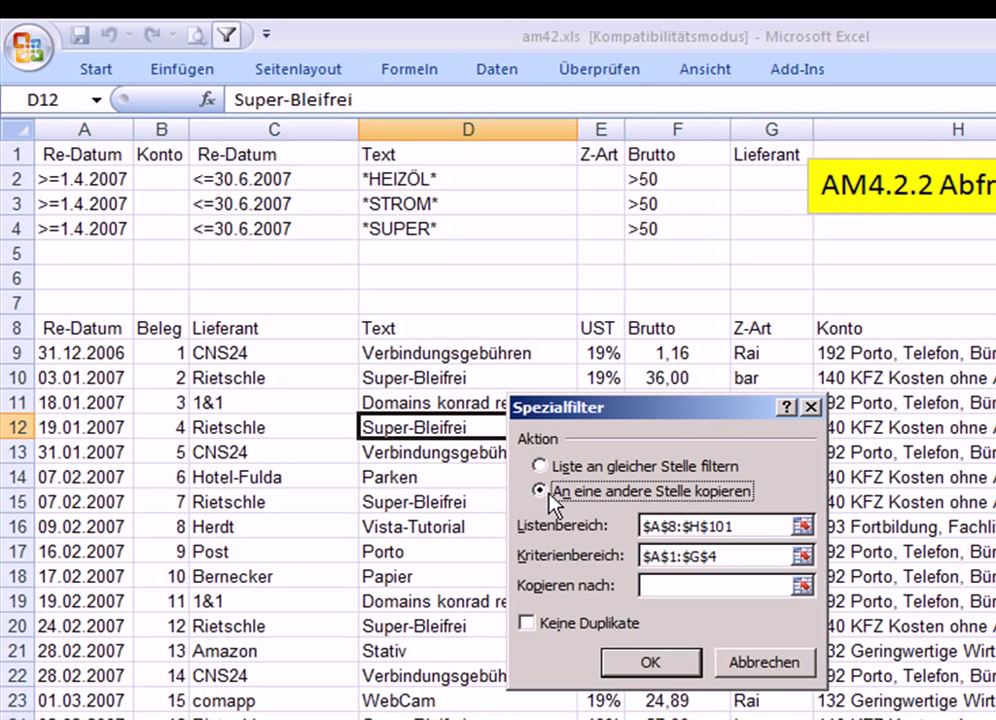
{"action": "left_click", "coordinate": [654, 585]}
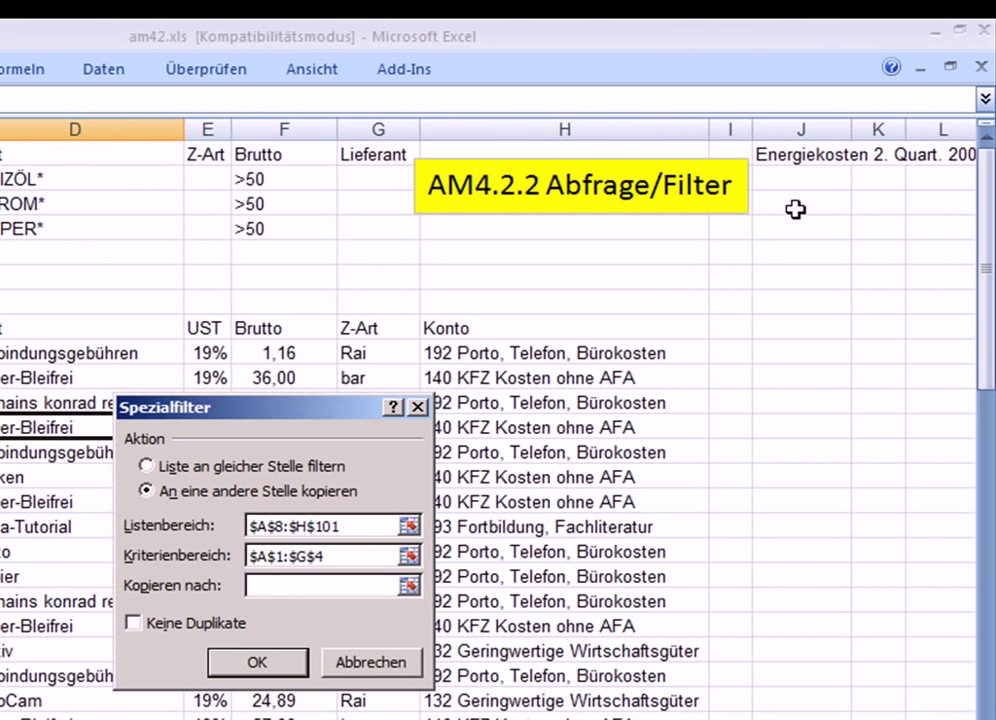
{"action": "left_click", "coordinate": [795, 209]}
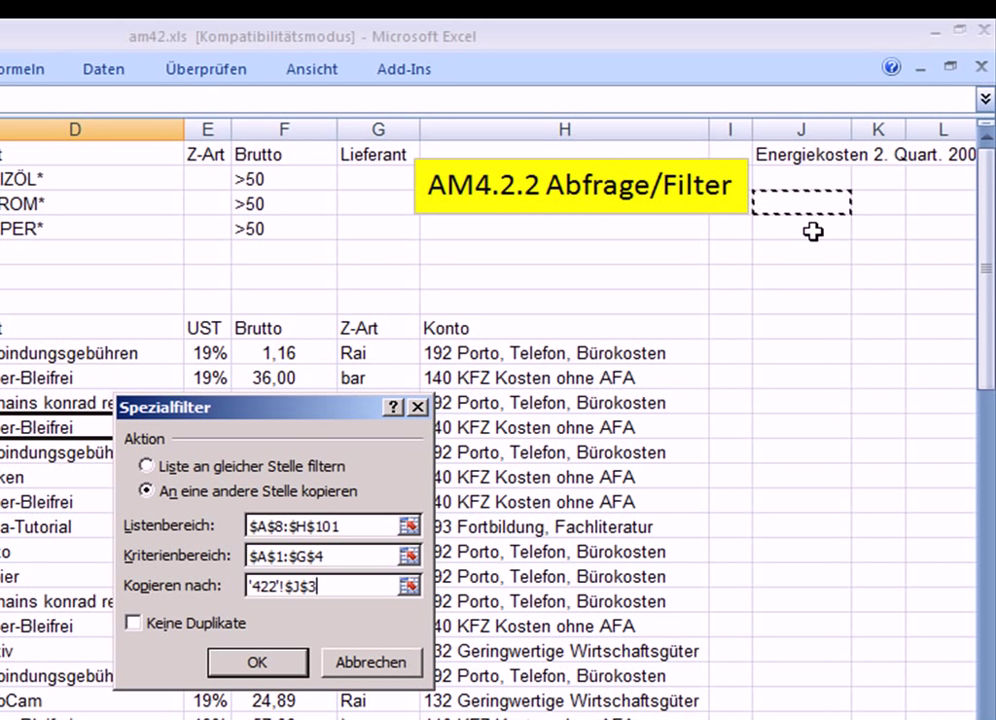
{"action": "left_click", "coordinate": [258, 661]}
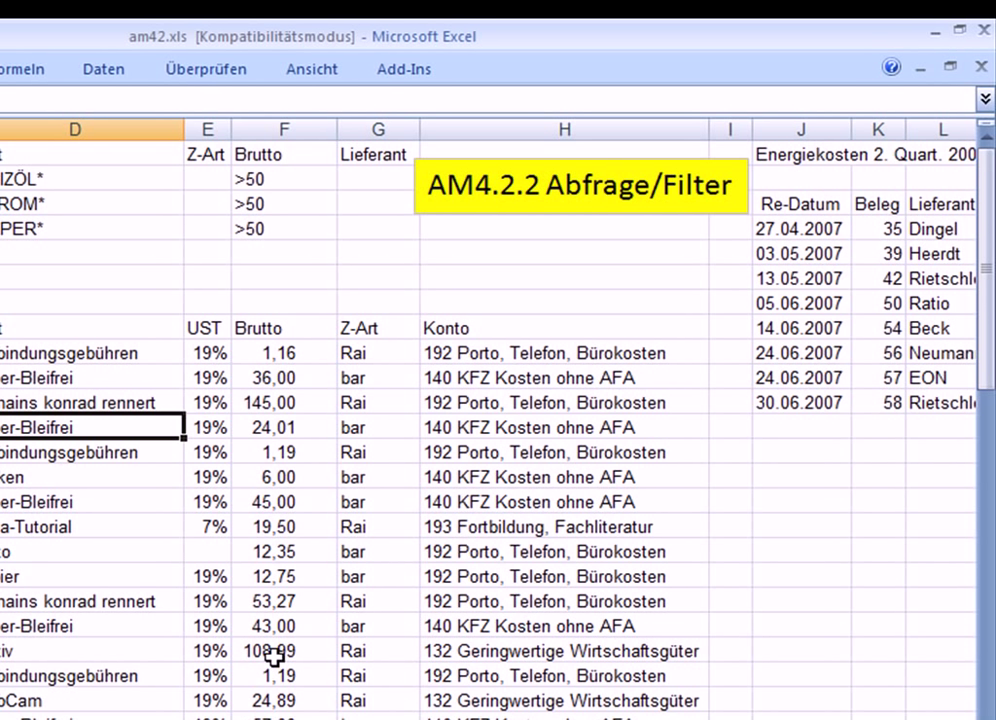